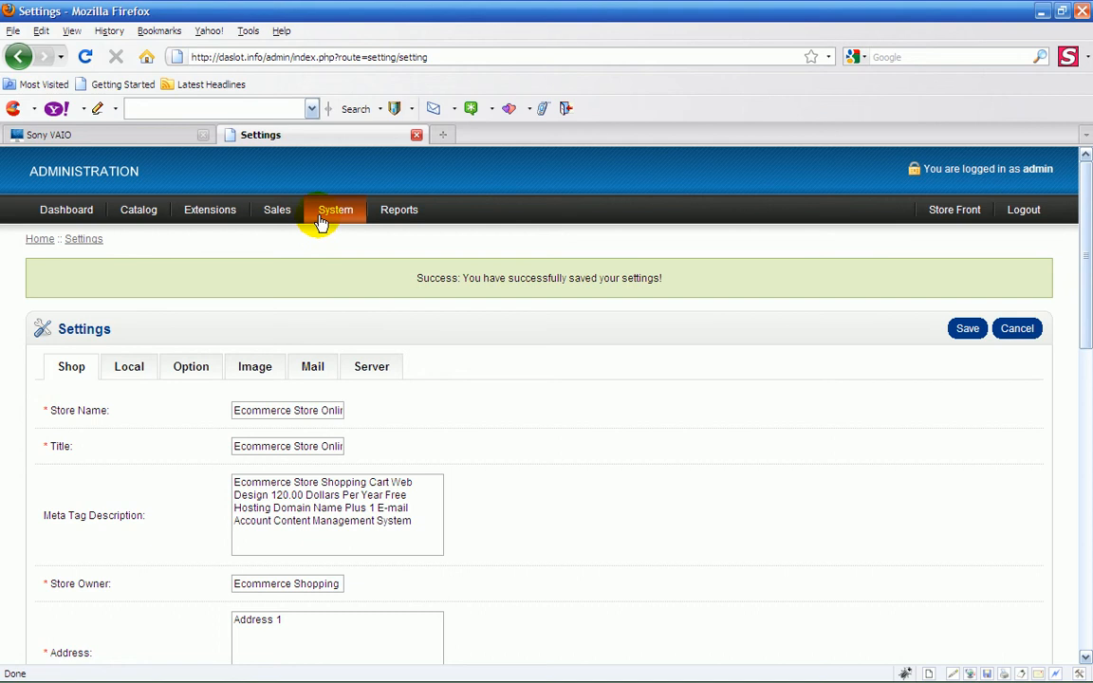
# Show the store's Option settings, and look over the storefront home page with its latest products.
pyautogui.click(212, 370)
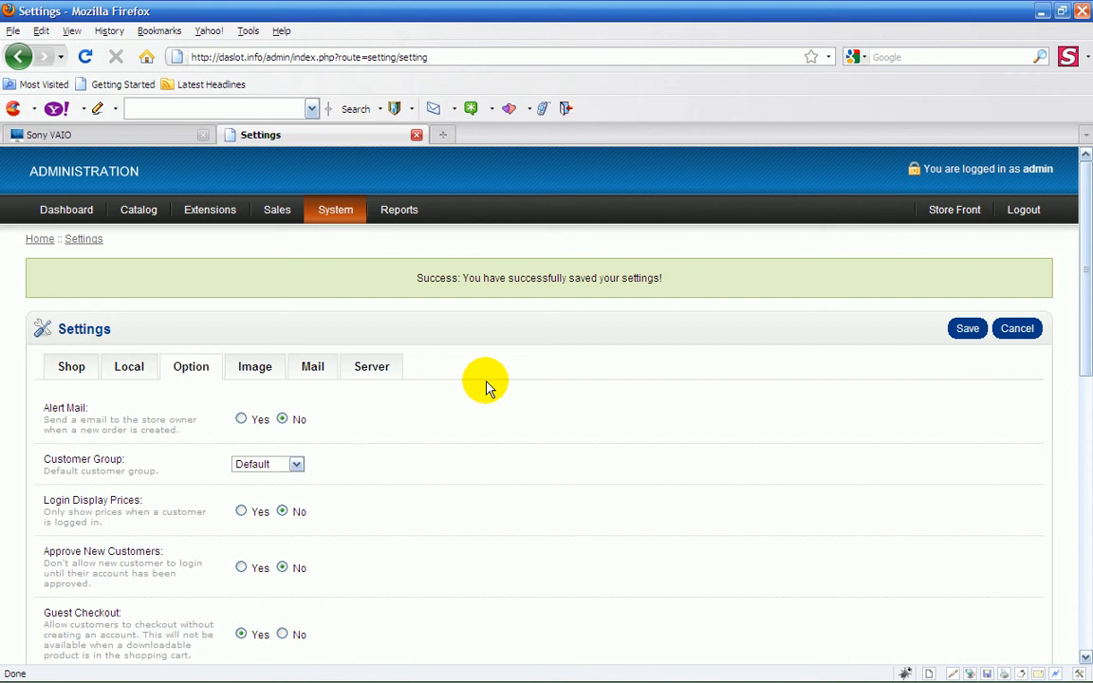
pyautogui.scroll(-1, 486, 388)
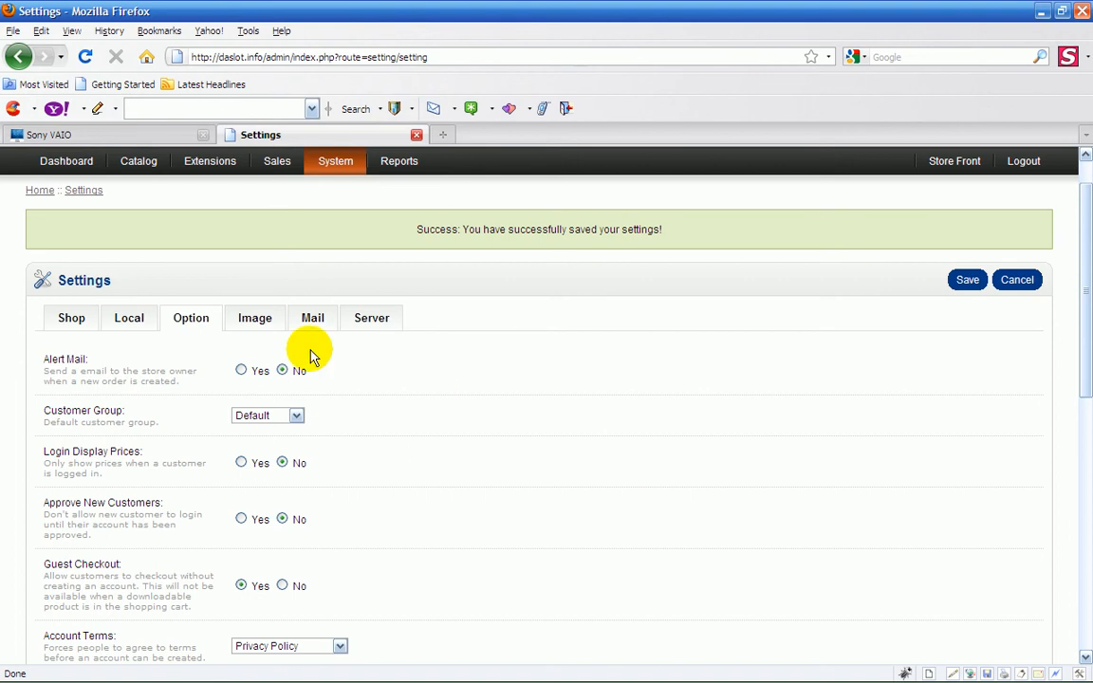
pyautogui.click(110, 137)
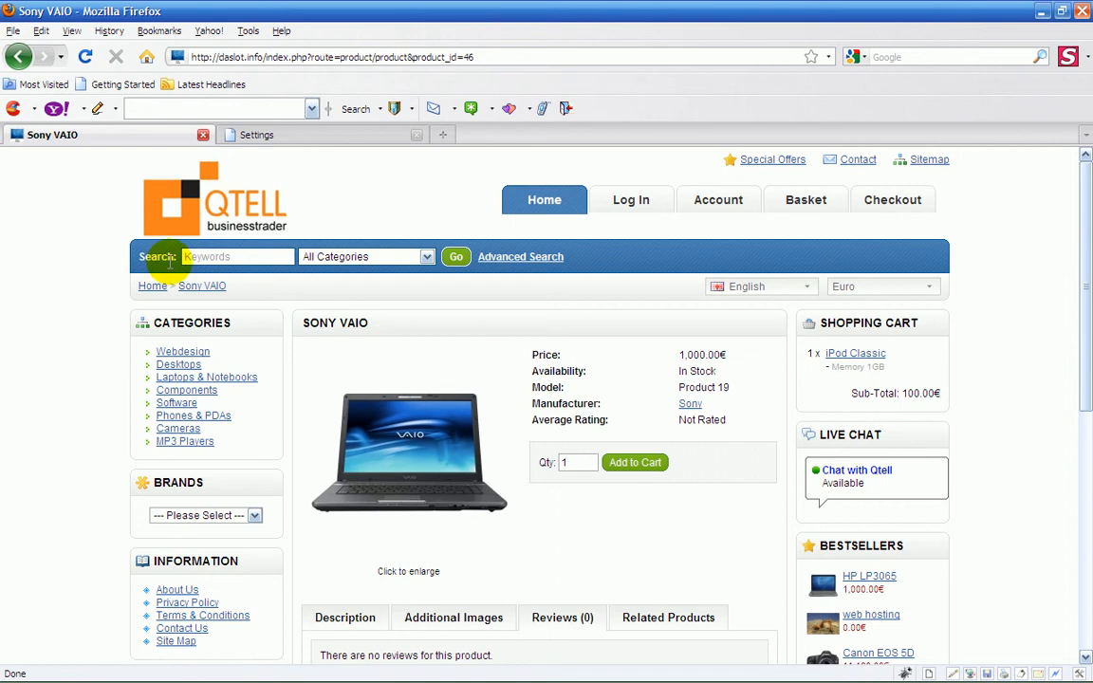
pyautogui.click(152, 285)
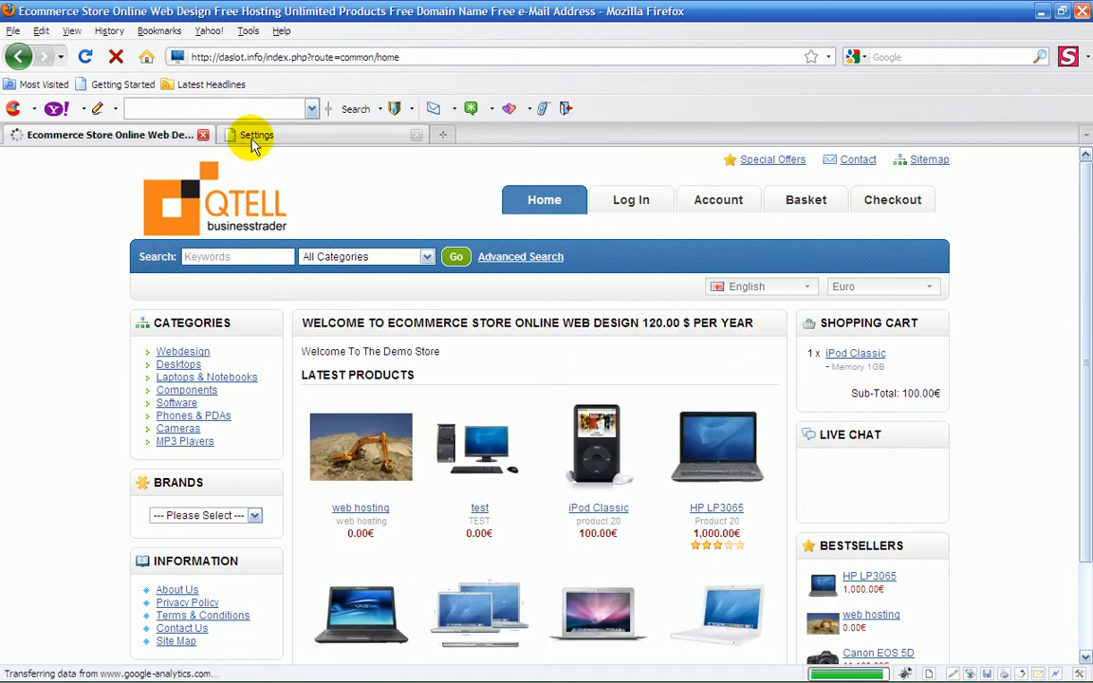
pyautogui.click(255, 140)
pyautogui.click(121, 138)
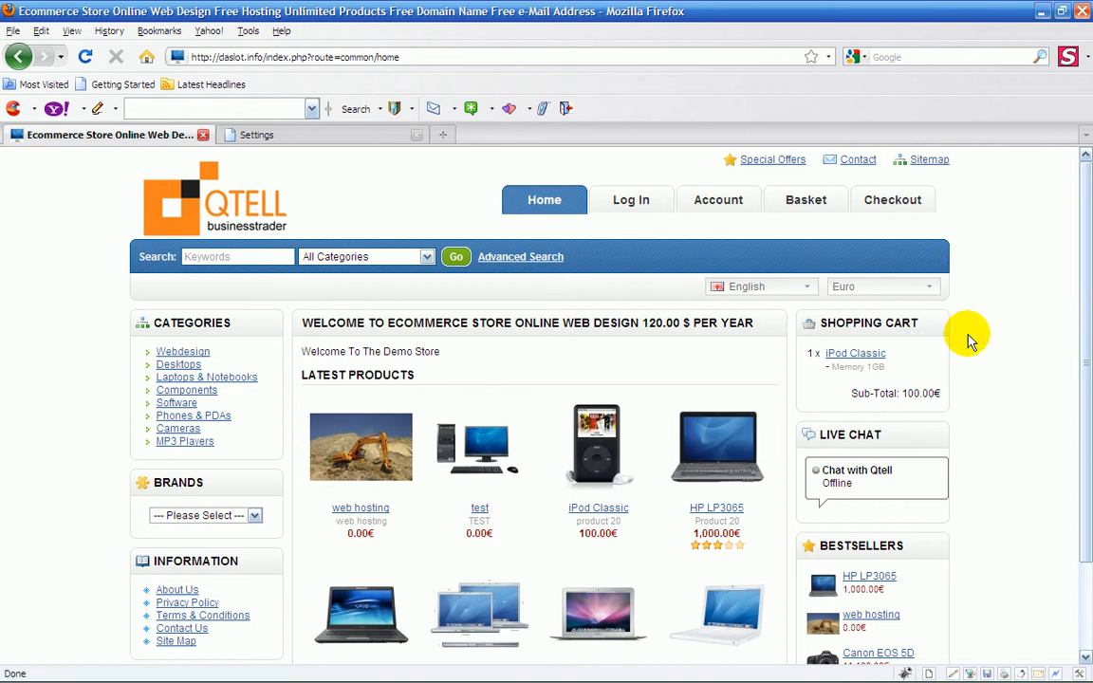
pyautogui.scroll(-2, 968, 346)
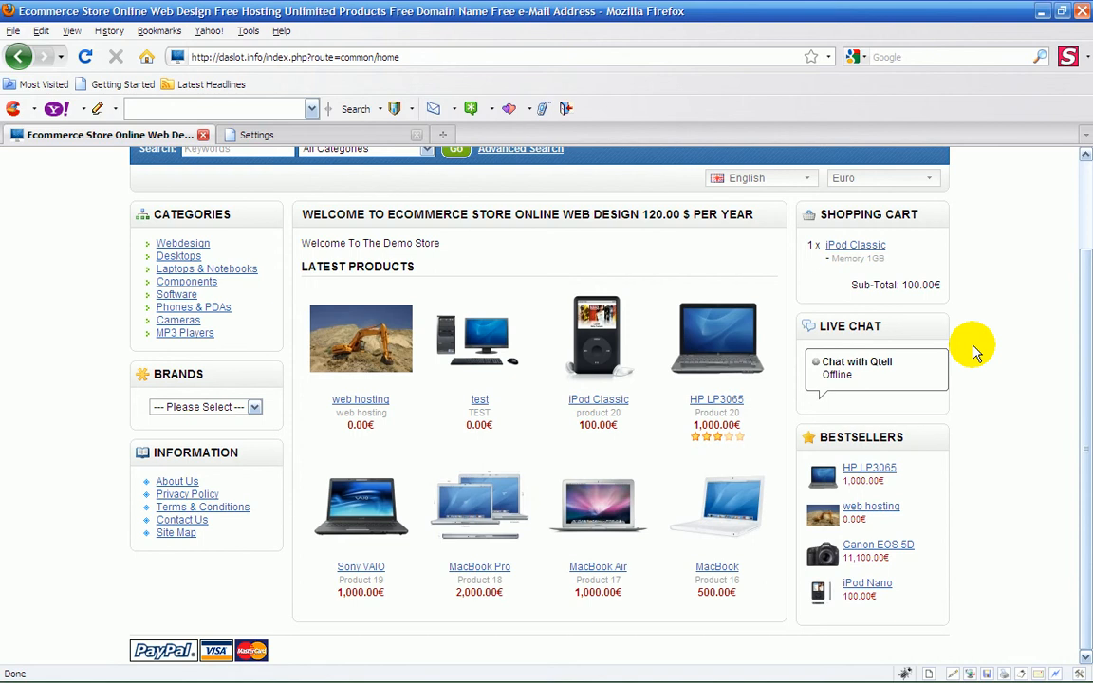
pyautogui.scroll(2, 976, 351)
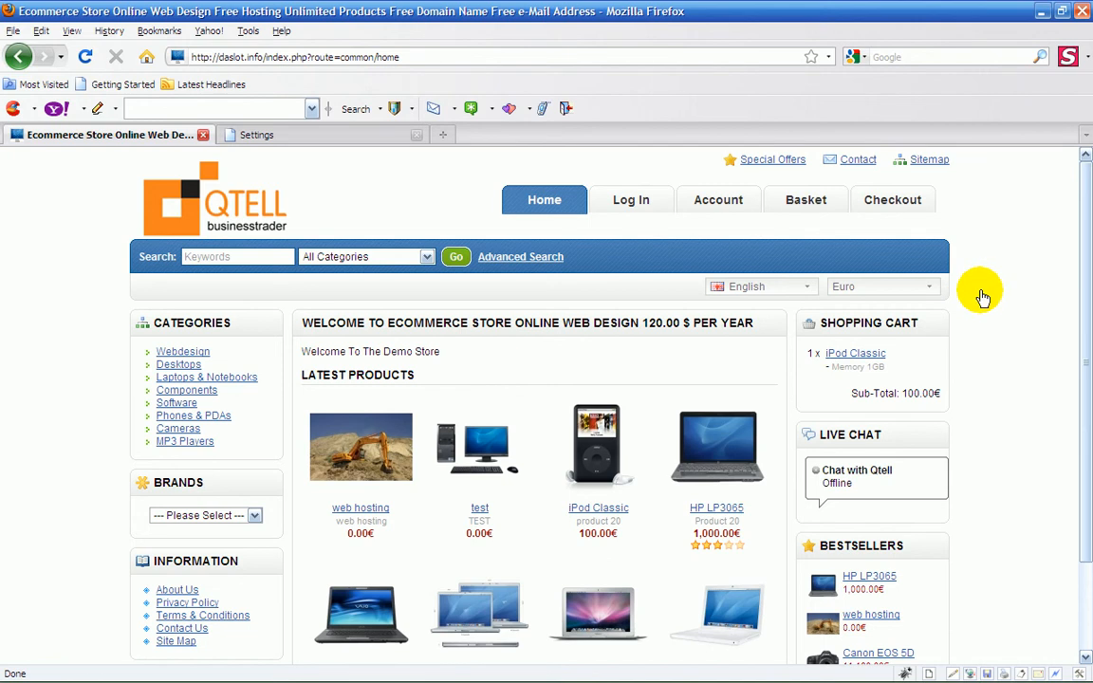
pyautogui.click(284, 141)
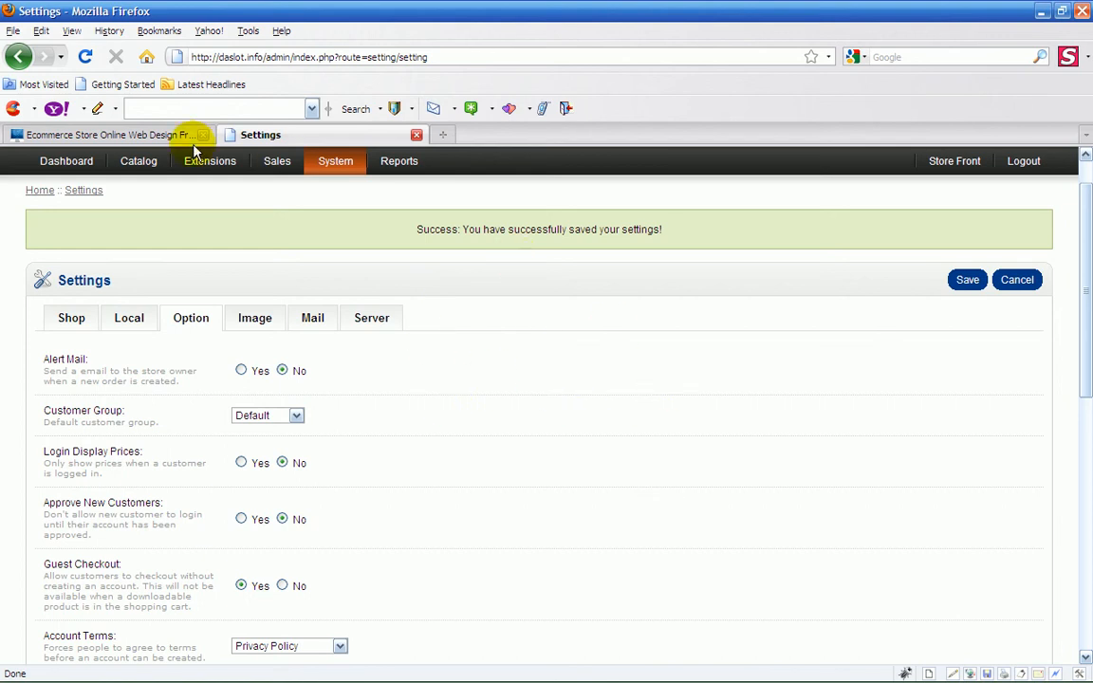
pyautogui.click(143, 135)
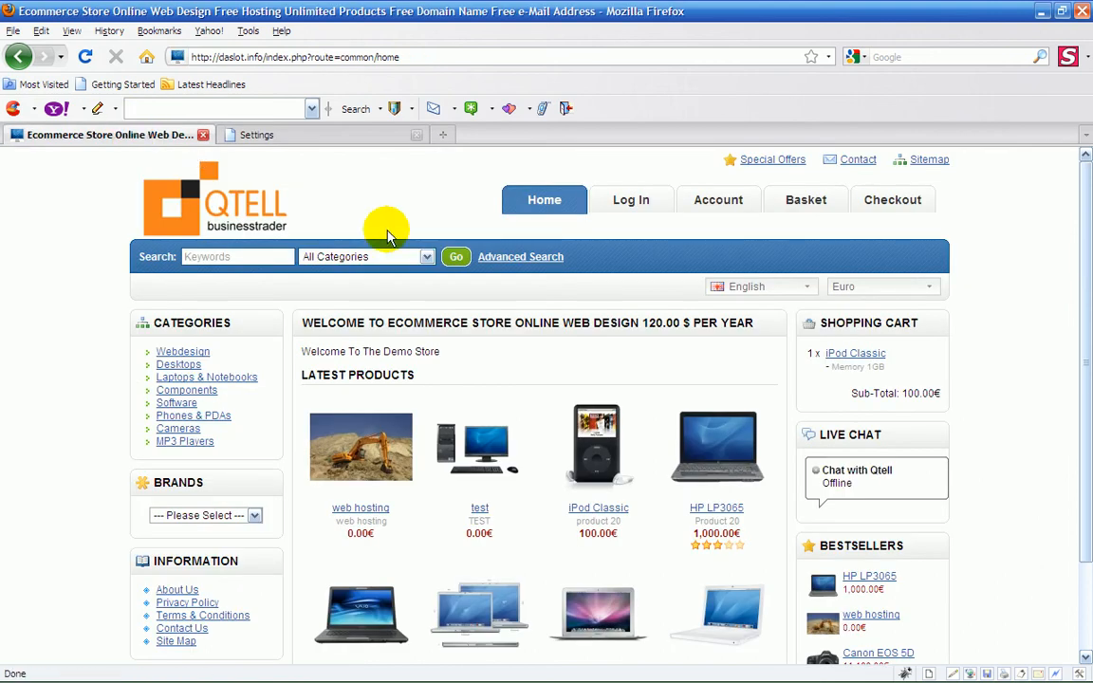
# Return to the Option settings and look at the choices available for the default customer group.
pyautogui.click(304, 135)
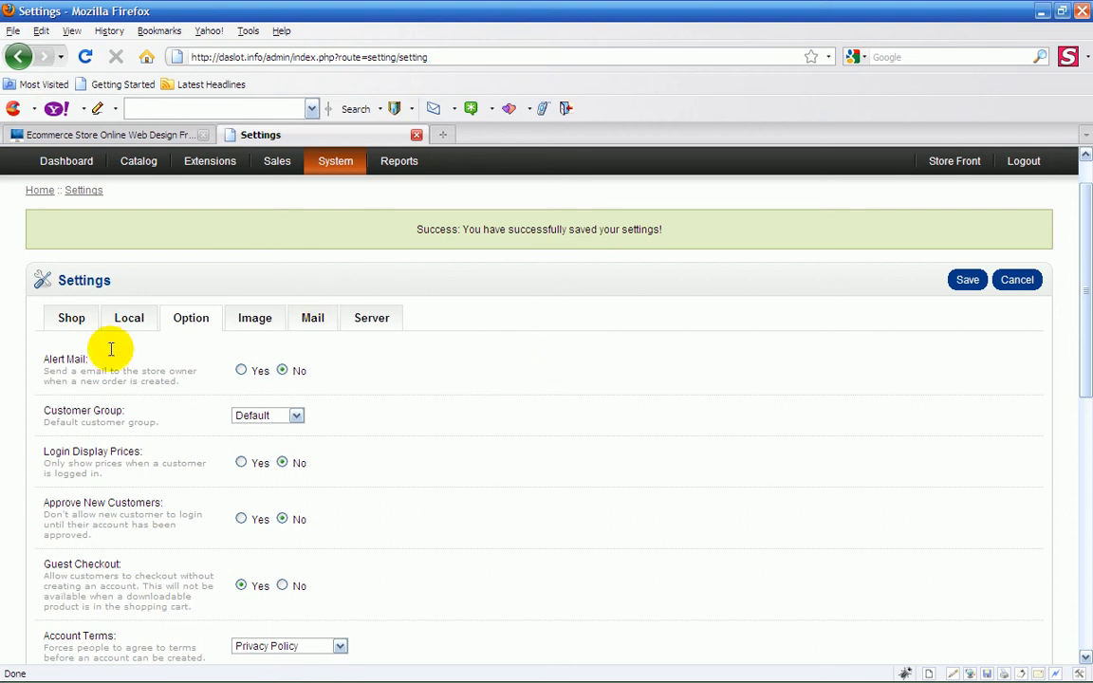
pyautogui.click(297, 418)
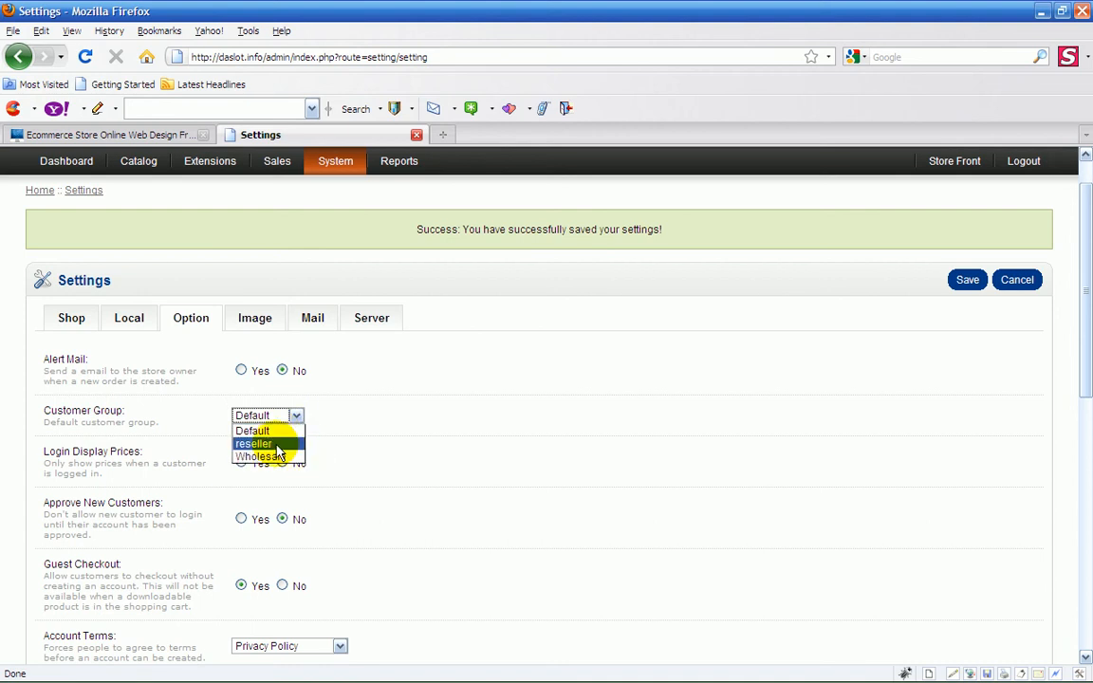
pyautogui.click(355, 470)
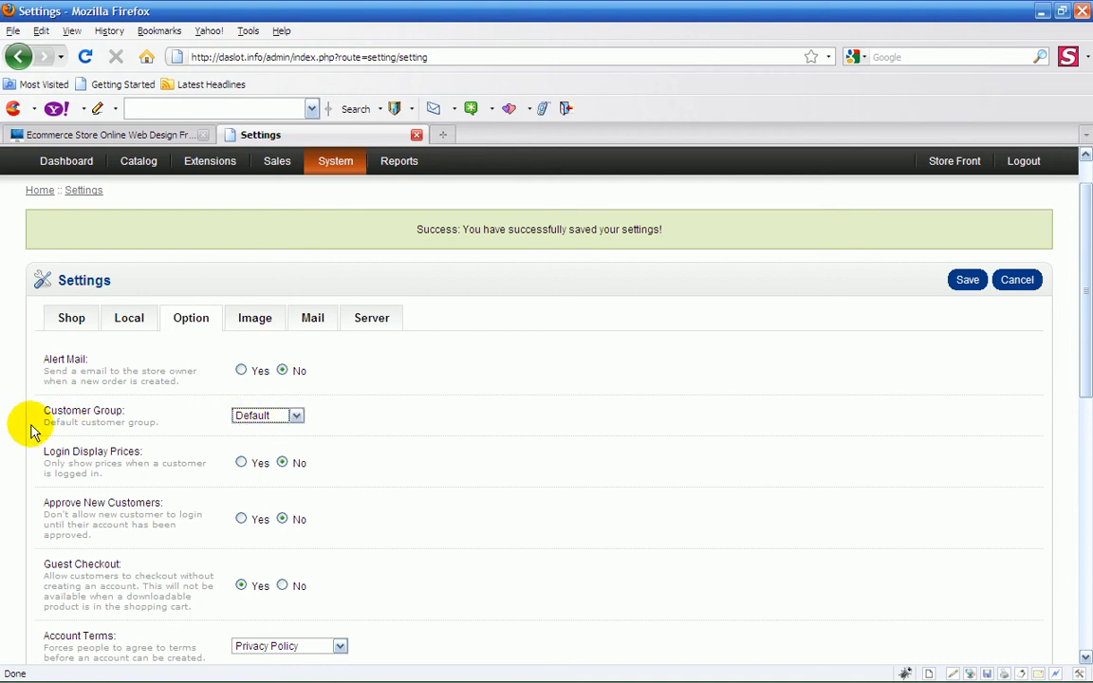
# Add a new customer group named "shop" under the store's customer groups and save it.
pyautogui.moveTo(207, 165)
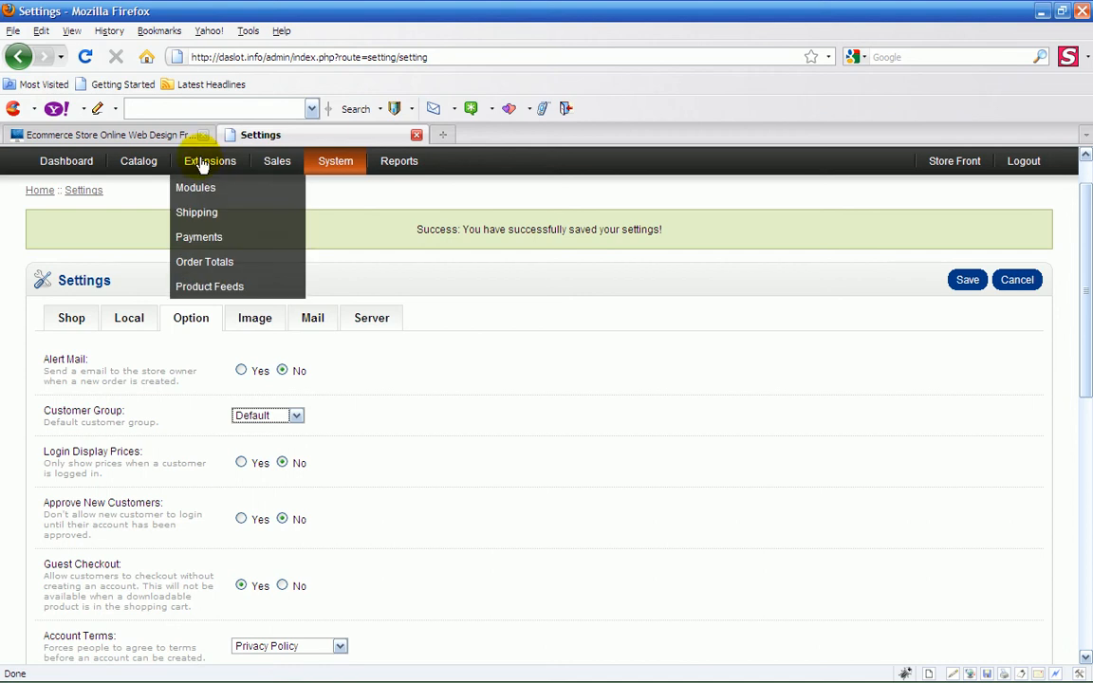
pyautogui.moveTo(271, 171)
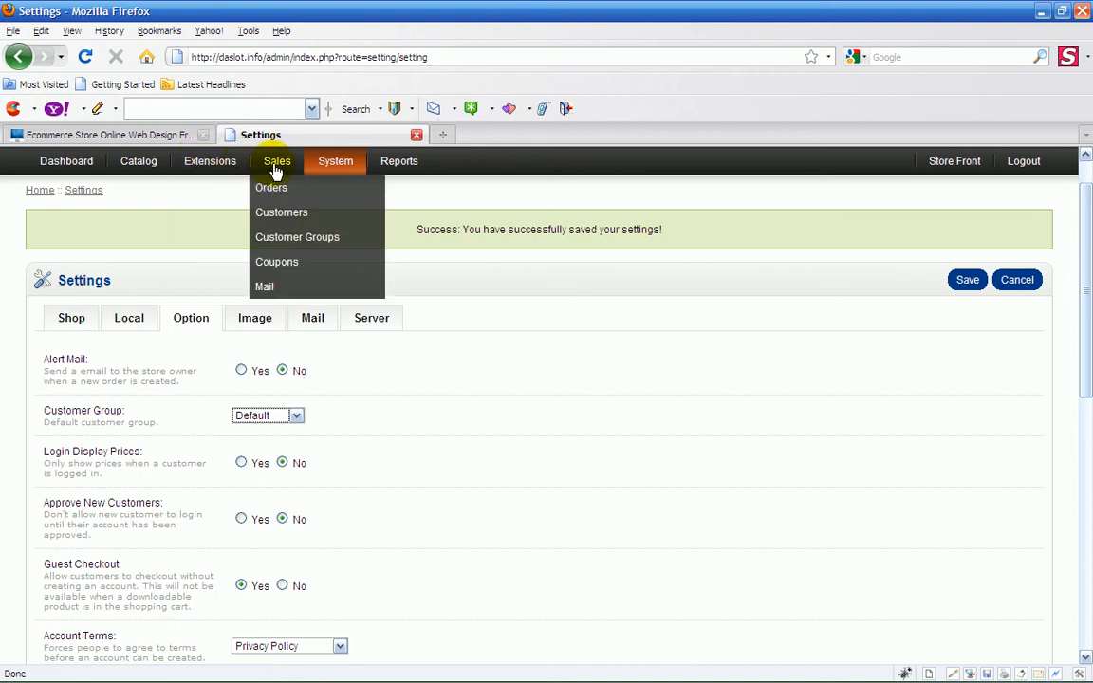
pyautogui.click(280, 247)
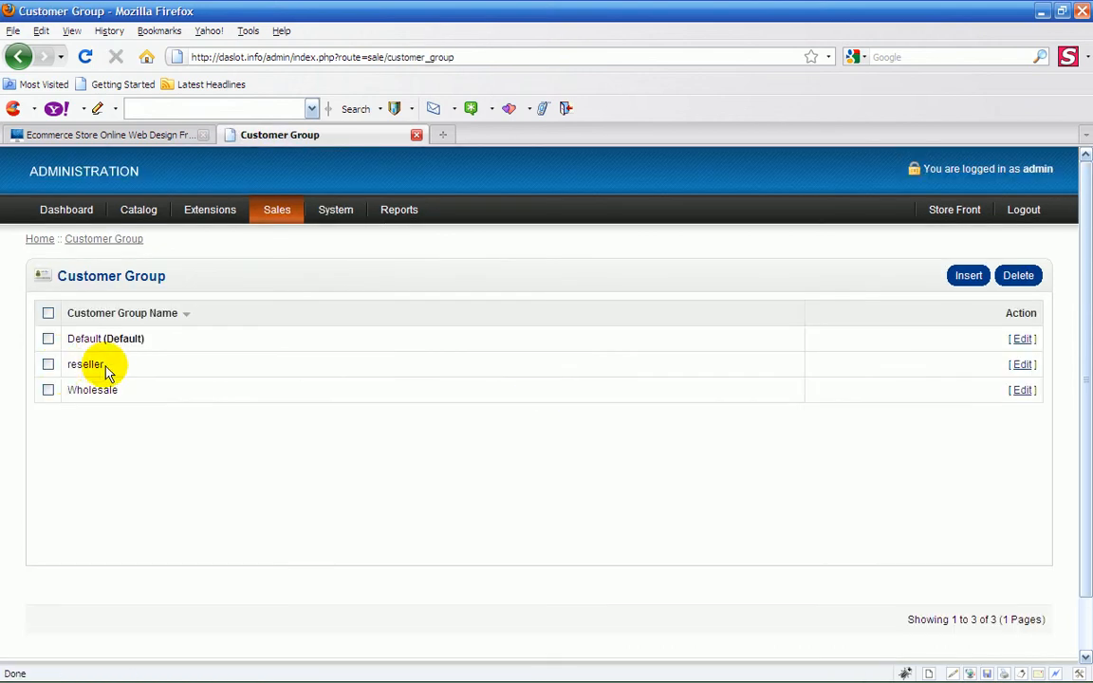
pyautogui.click(966, 276)
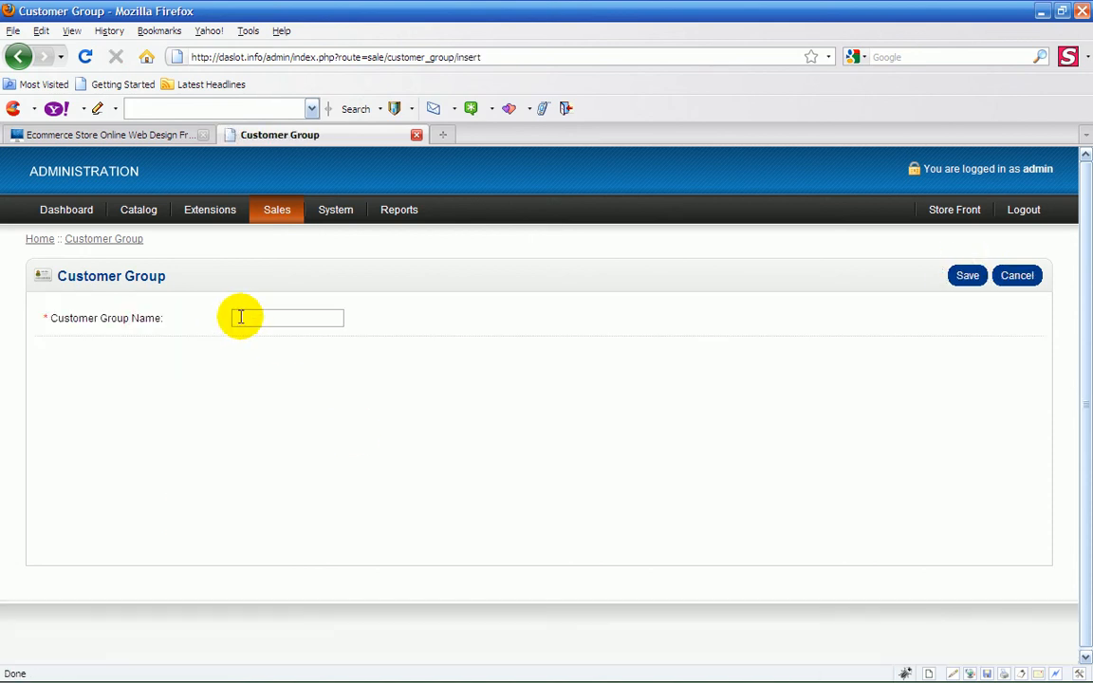
pyautogui.write('s')
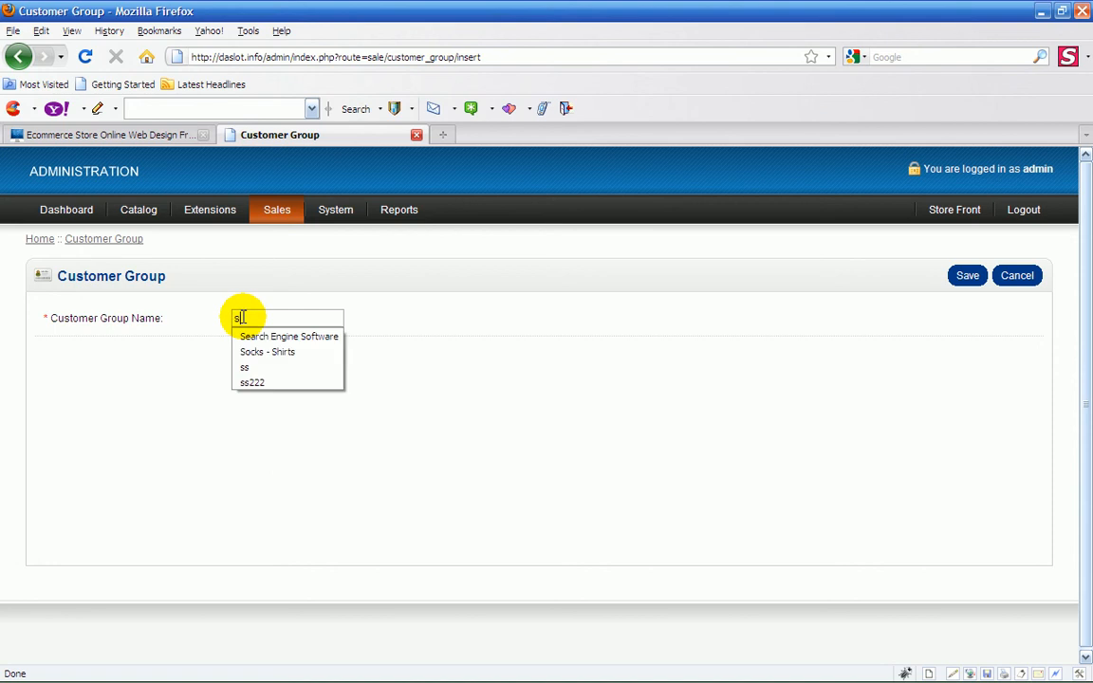
pyautogui.write('hop')
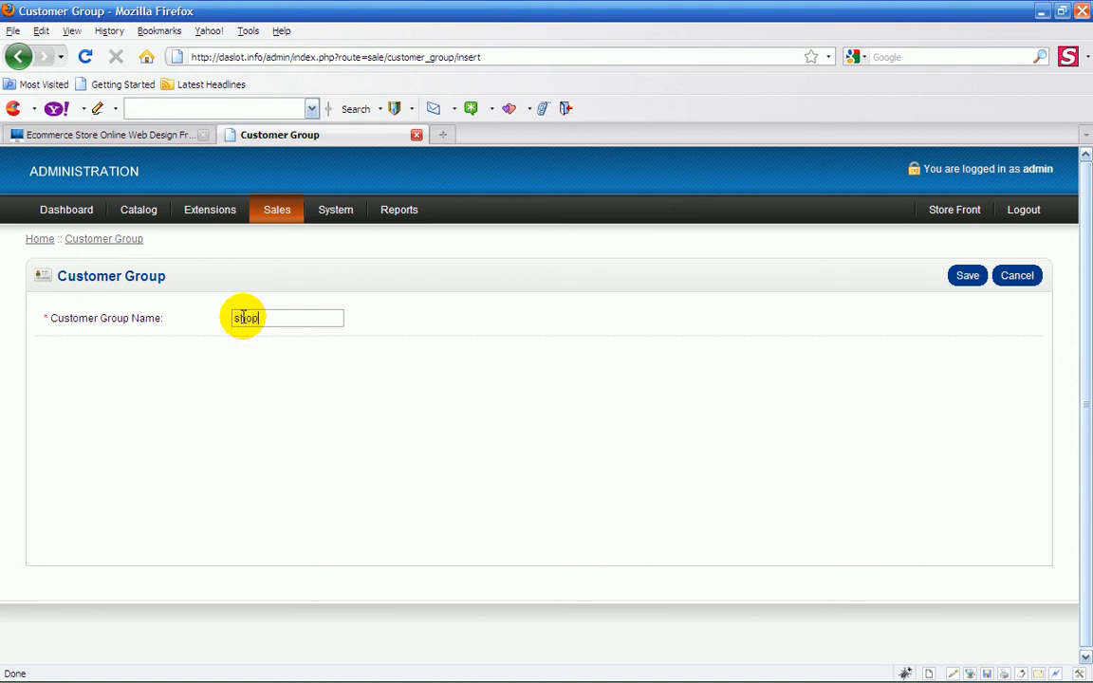
pyautogui.click(964, 277)
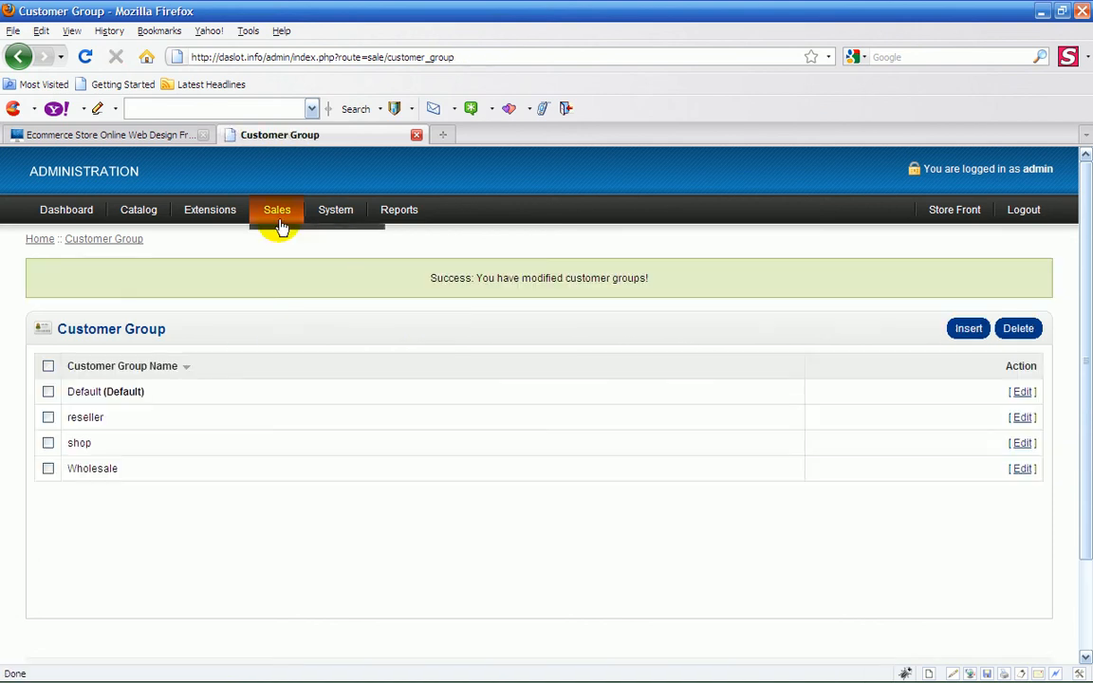
# Choose shop as the default Customer Group in the store's Option settings.
pyautogui.moveTo(344, 218)
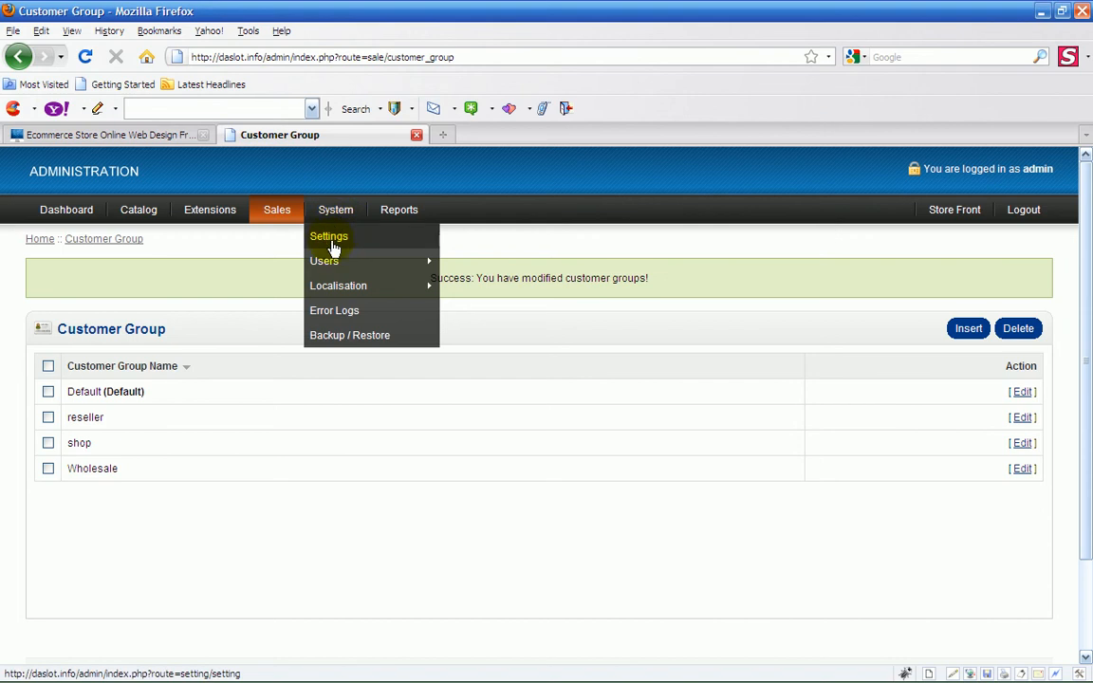
pyautogui.click(330, 239)
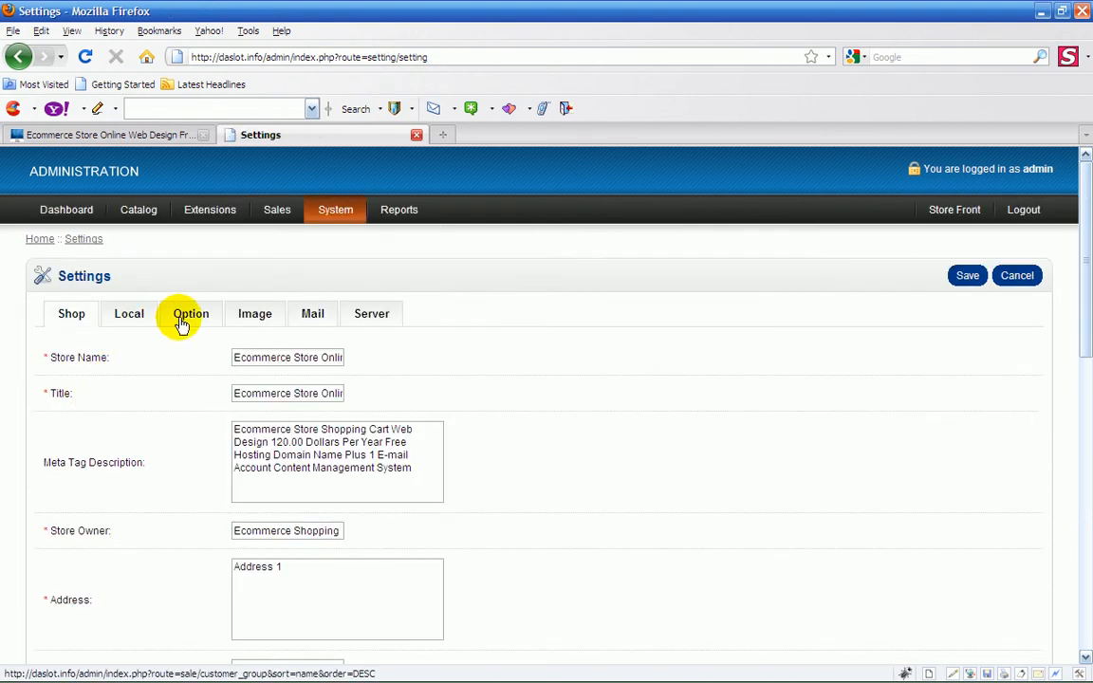
pyautogui.click(186, 322)
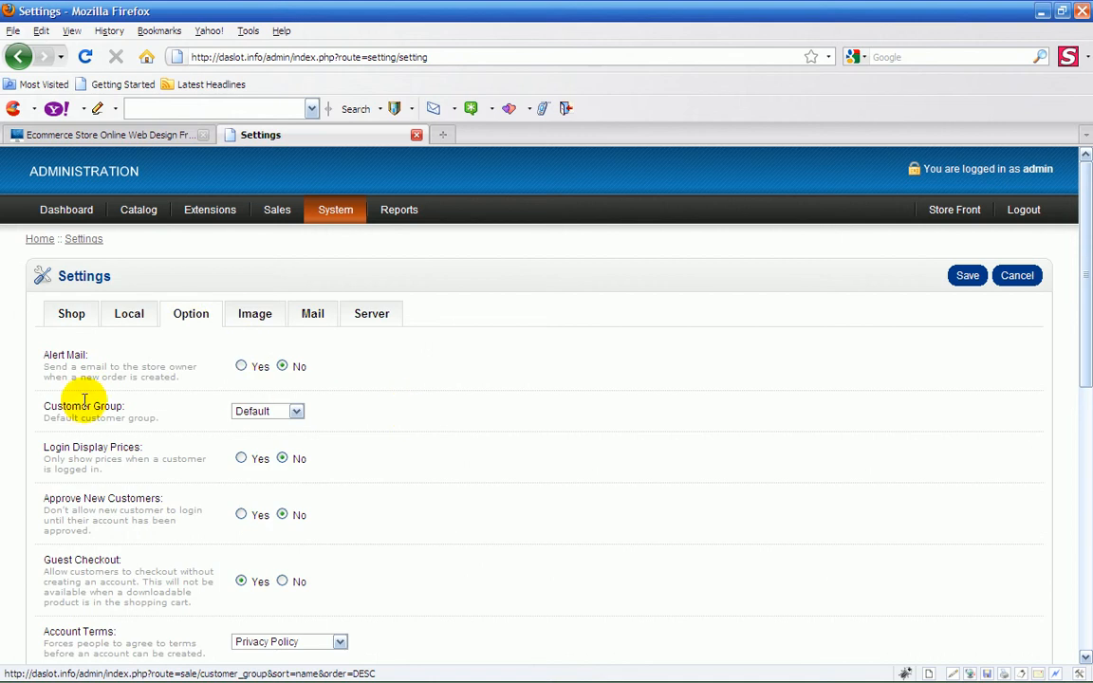
pyautogui.click(295, 412)
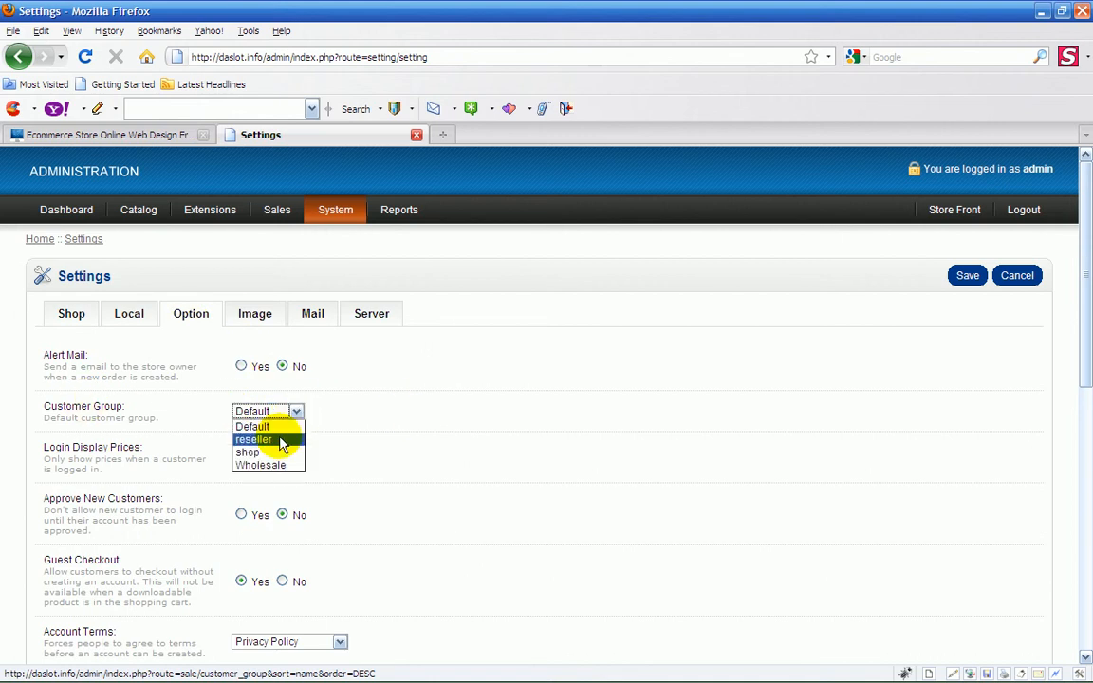
pyautogui.click(284, 452)
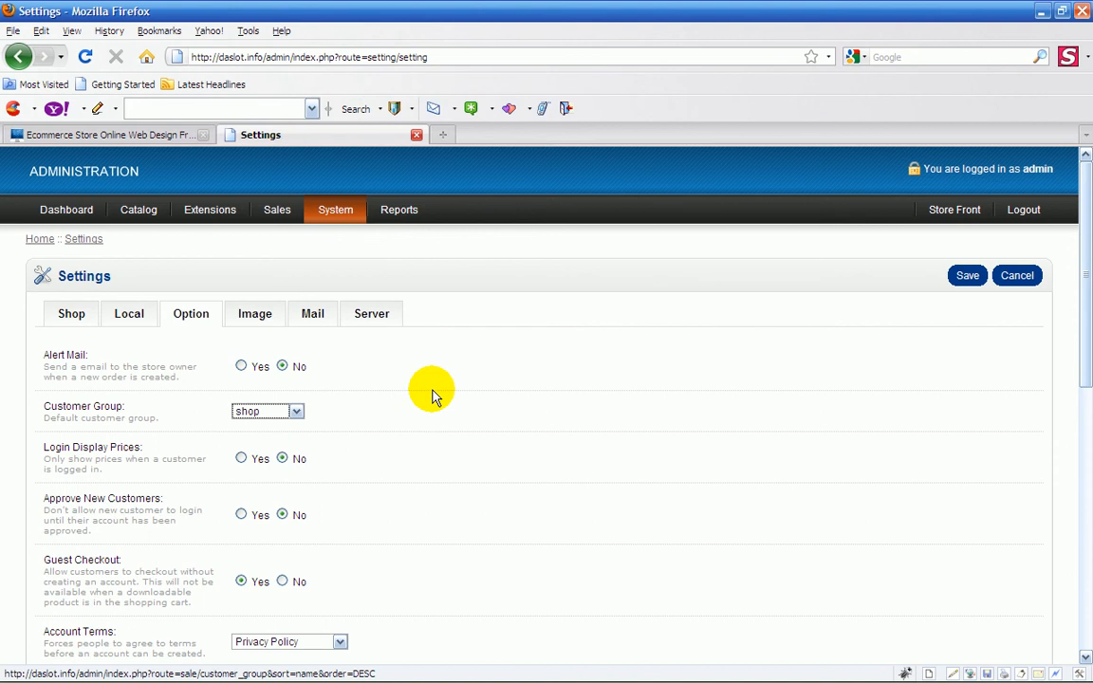
# Check the Login Display Prices option, reload the storefront home page and examine how product prices are displayed.
pyautogui.scroll(-2, 432, 394)
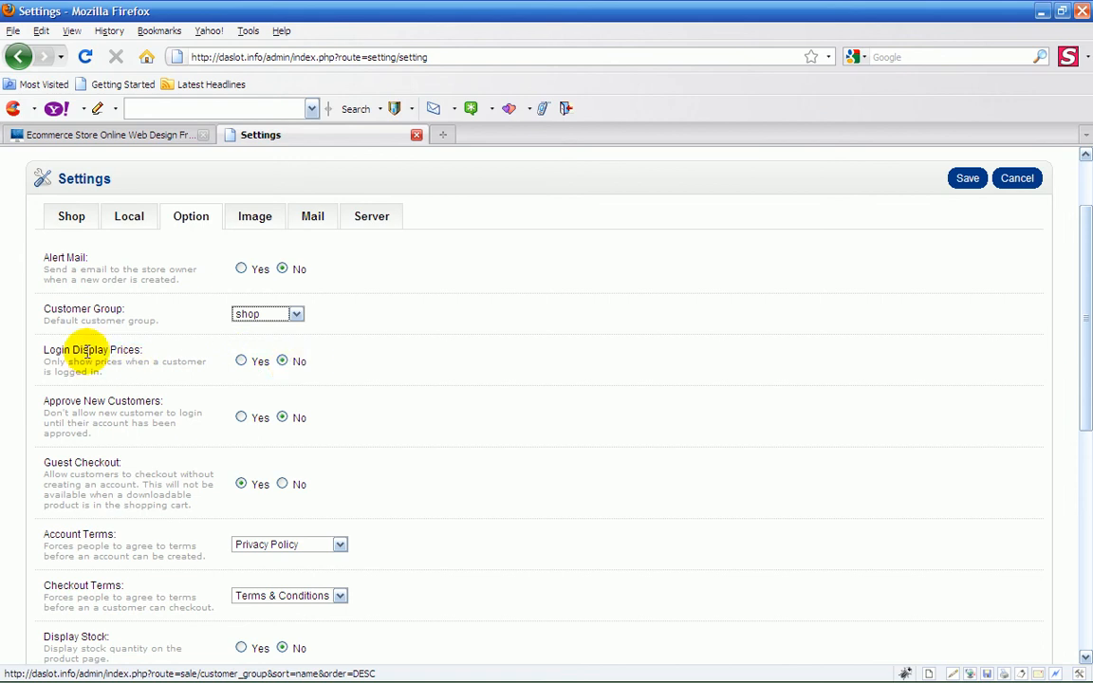
pyautogui.click(139, 134)
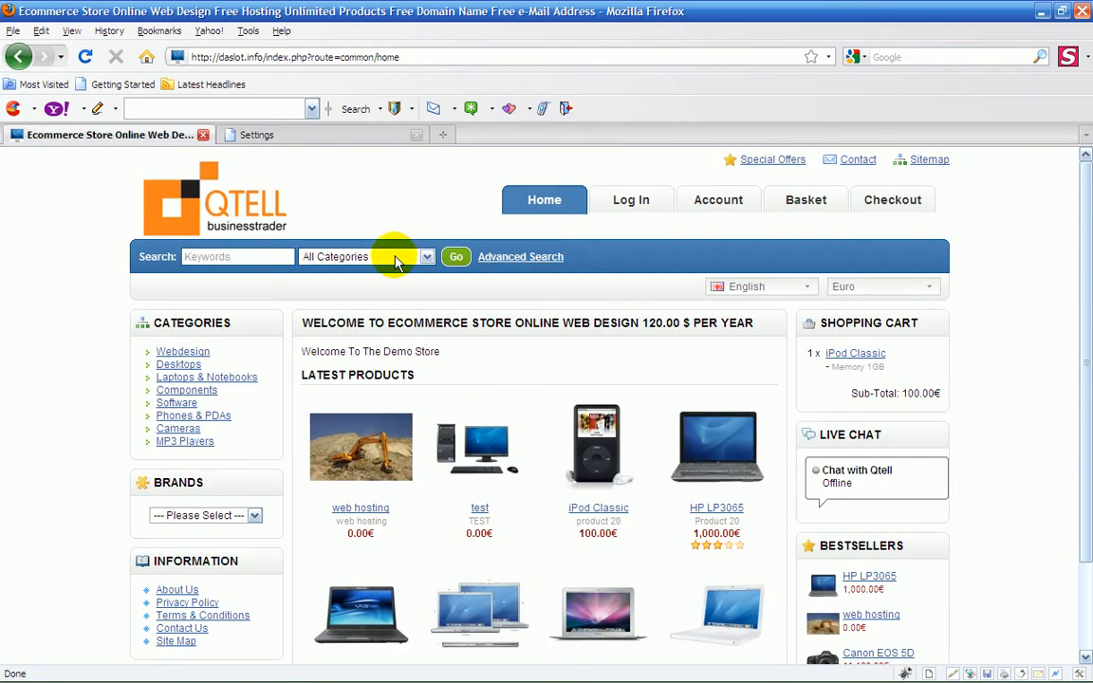
pyautogui.scroll(-1, 483, 400)
pyautogui.scroll(1, 484, 398)
pyautogui.click(85, 56)
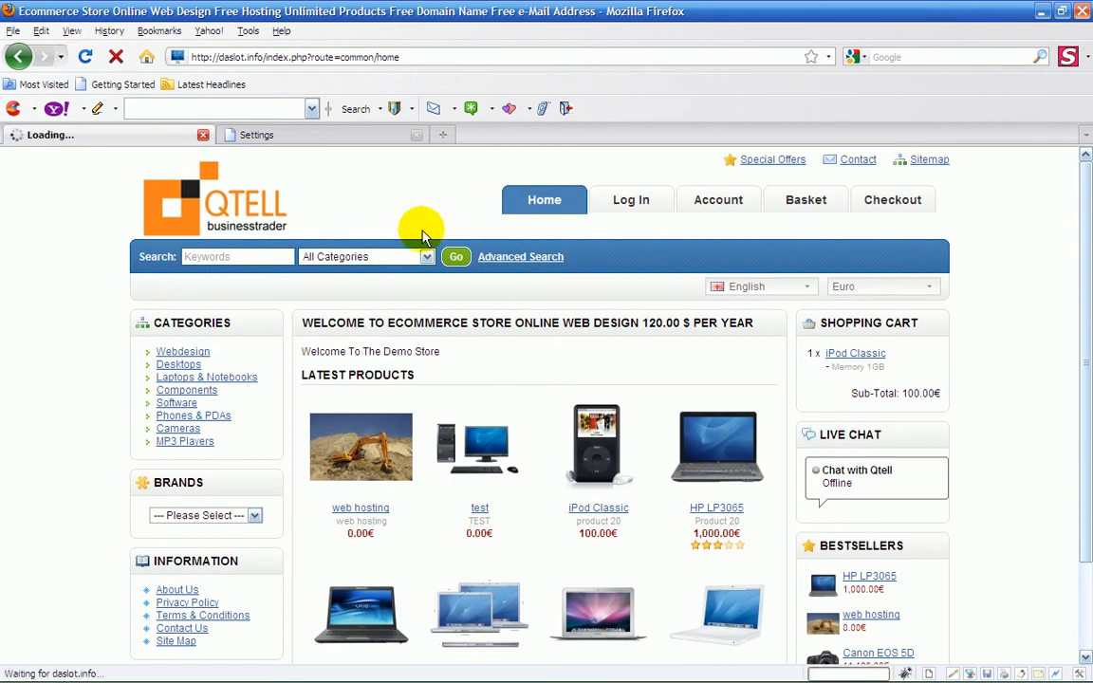
pyautogui.click(309, 142)
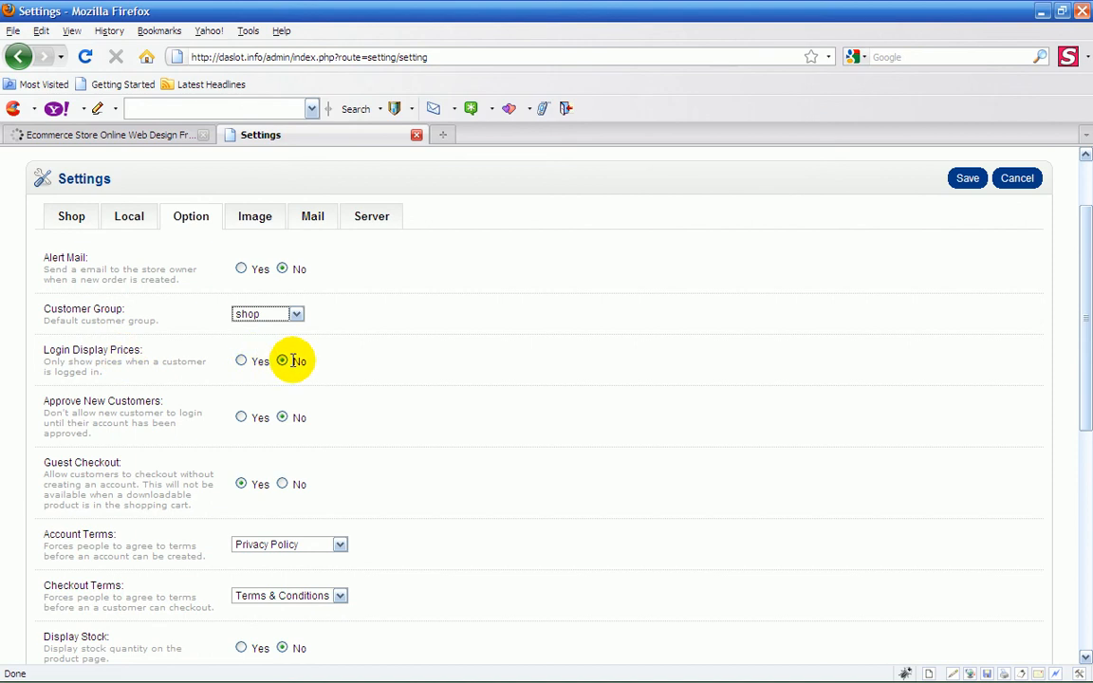
pyautogui.click(111, 133)
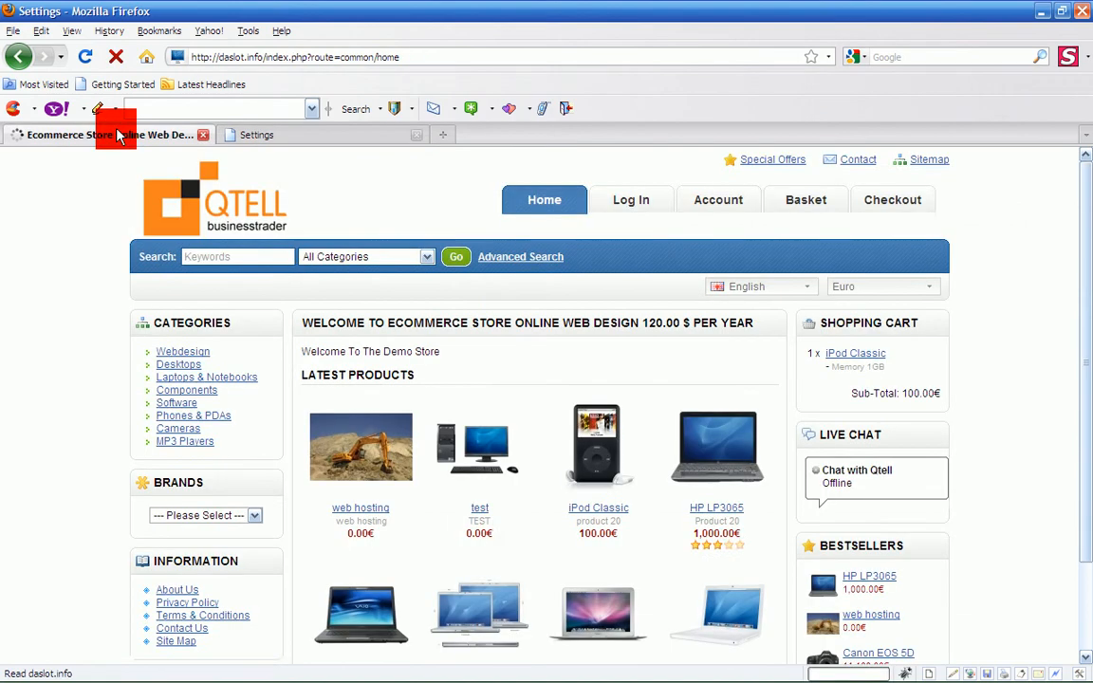
pyautogui.scroll(-1, 504, 486)
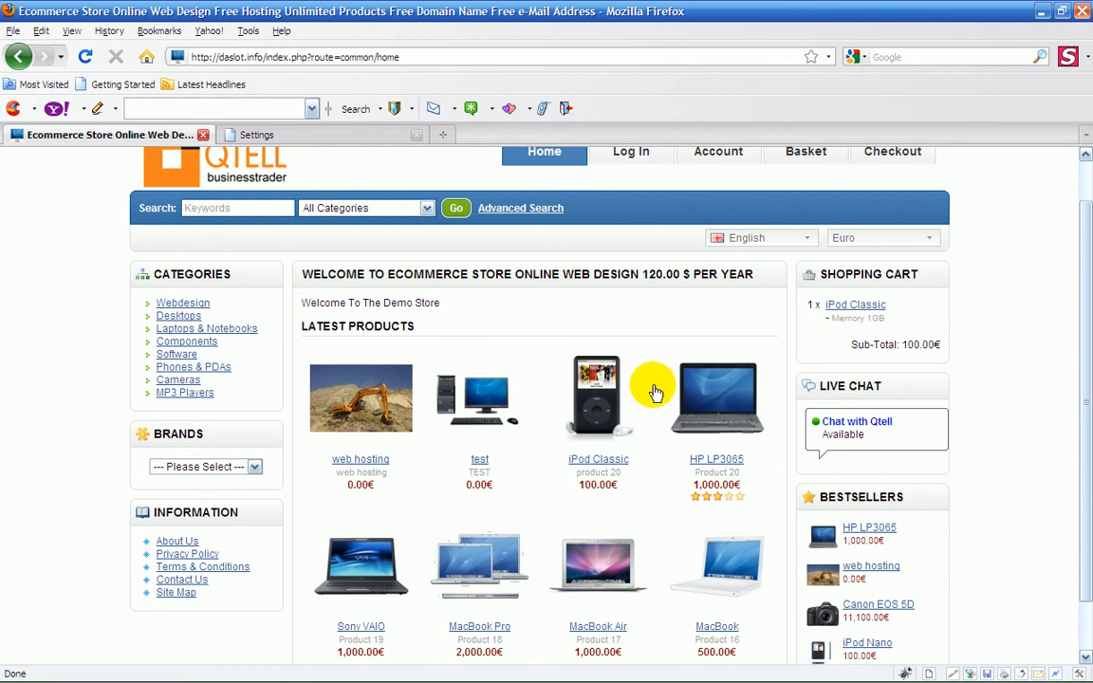
# Set Login Display Prices to Yes in the Option settings and save the settings.
pyautogui.click(256, 135)
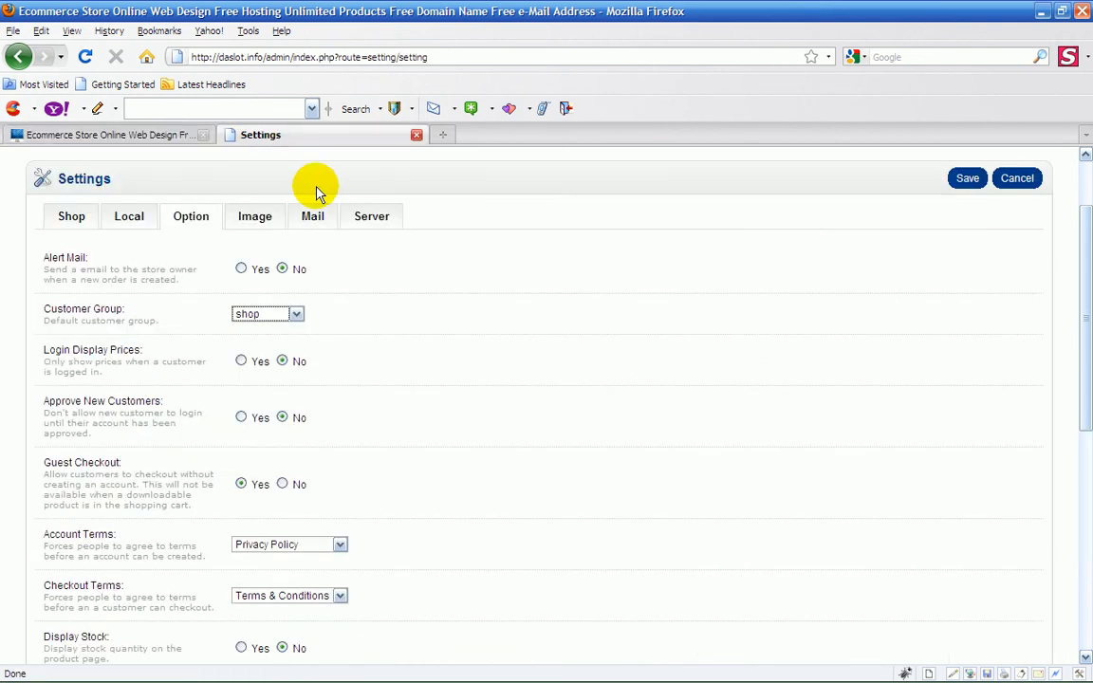
pyautogui.click(241, 362)
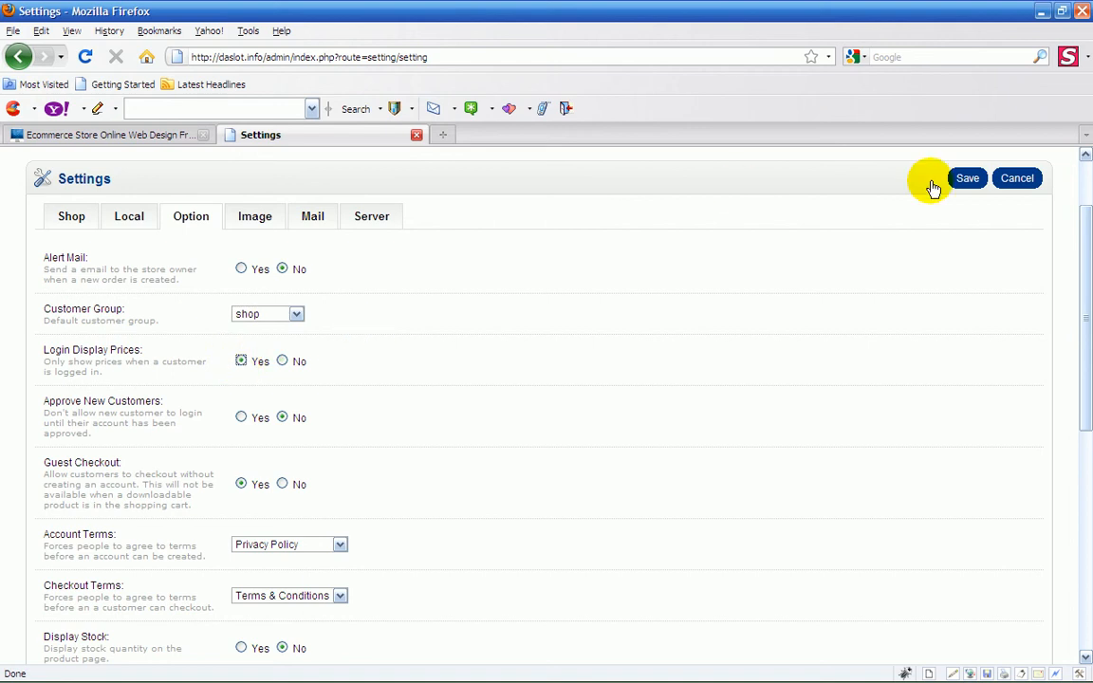
pyautogui.click(970, 178)
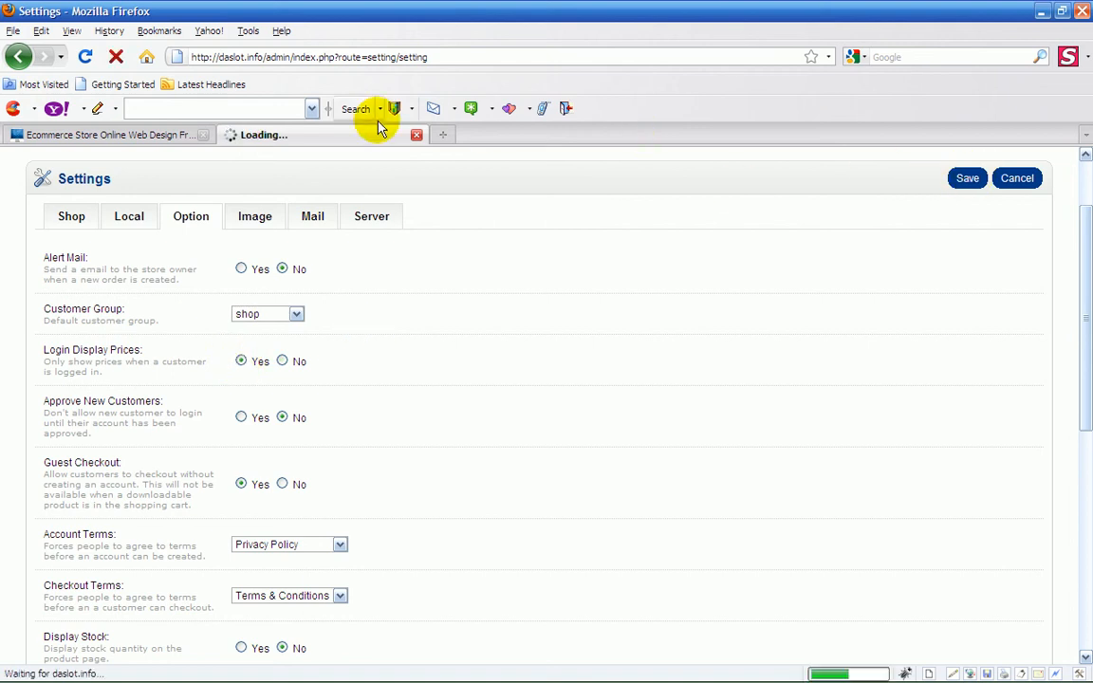
# Reload the storefront home page and open the HP LP3065 product to check how prices are displayed without logging in.
pyautogui.moveTo(335, 210)
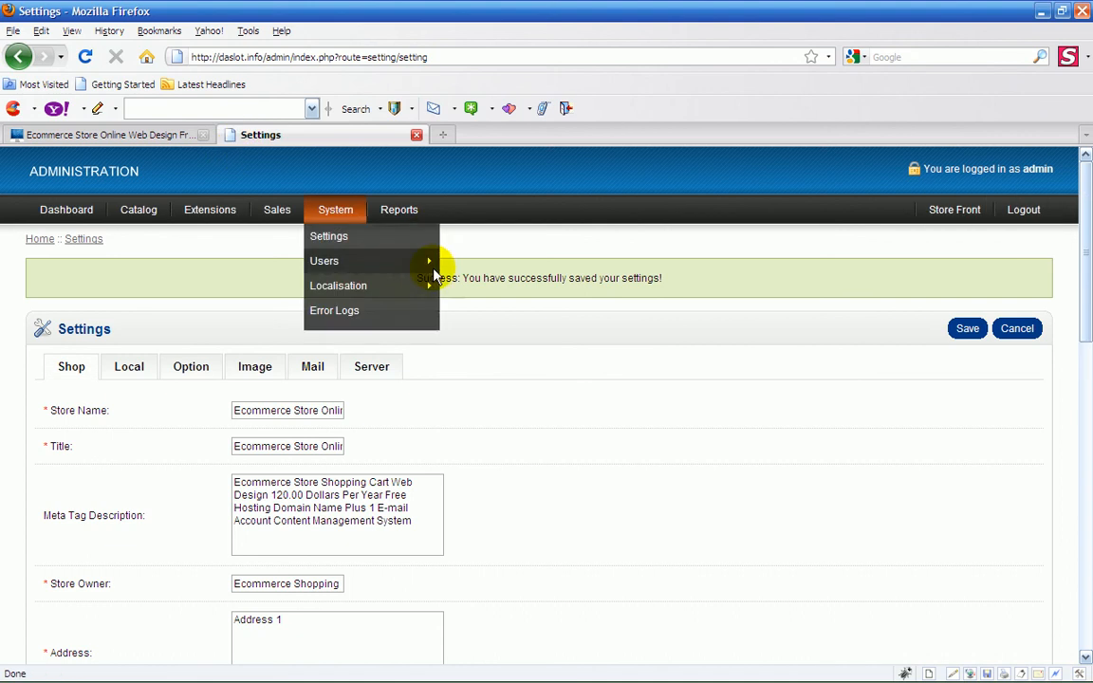
pyautogui.click(84, 57)
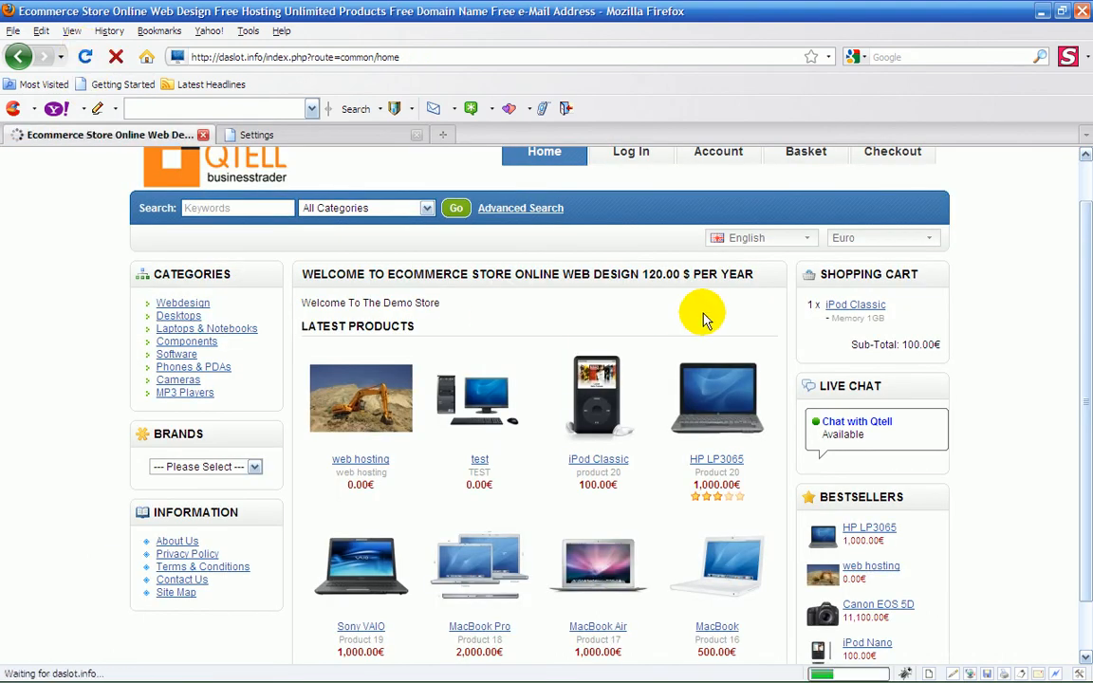
pyautogui.scroll(-1, 543, 432)
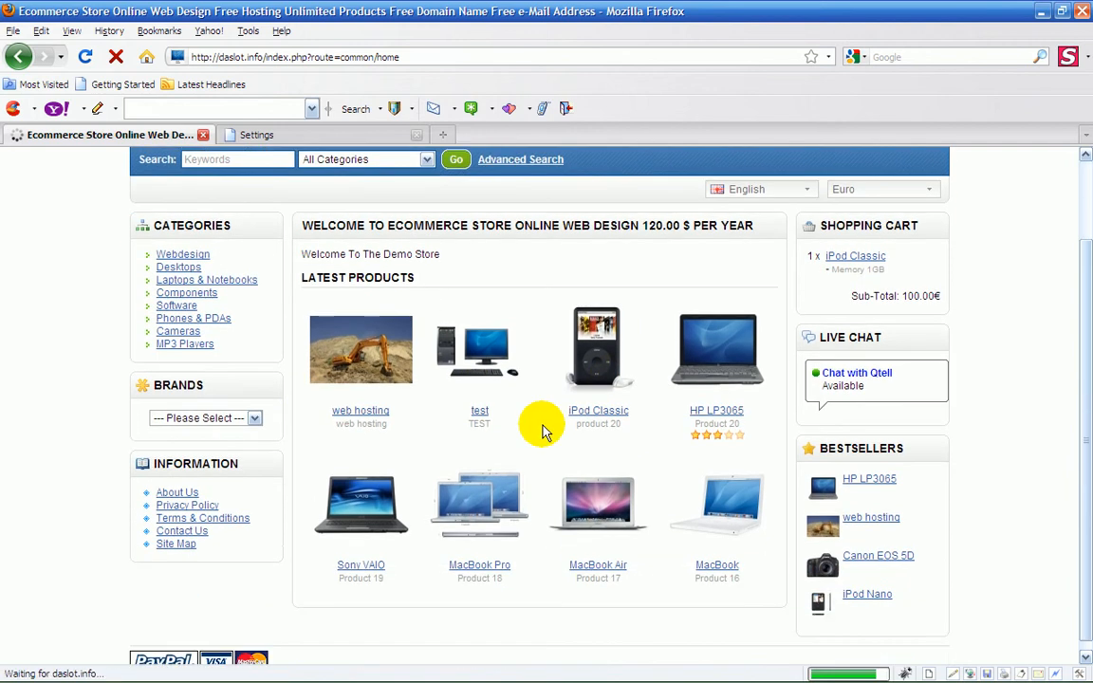
pyautogui.click(719, 338)
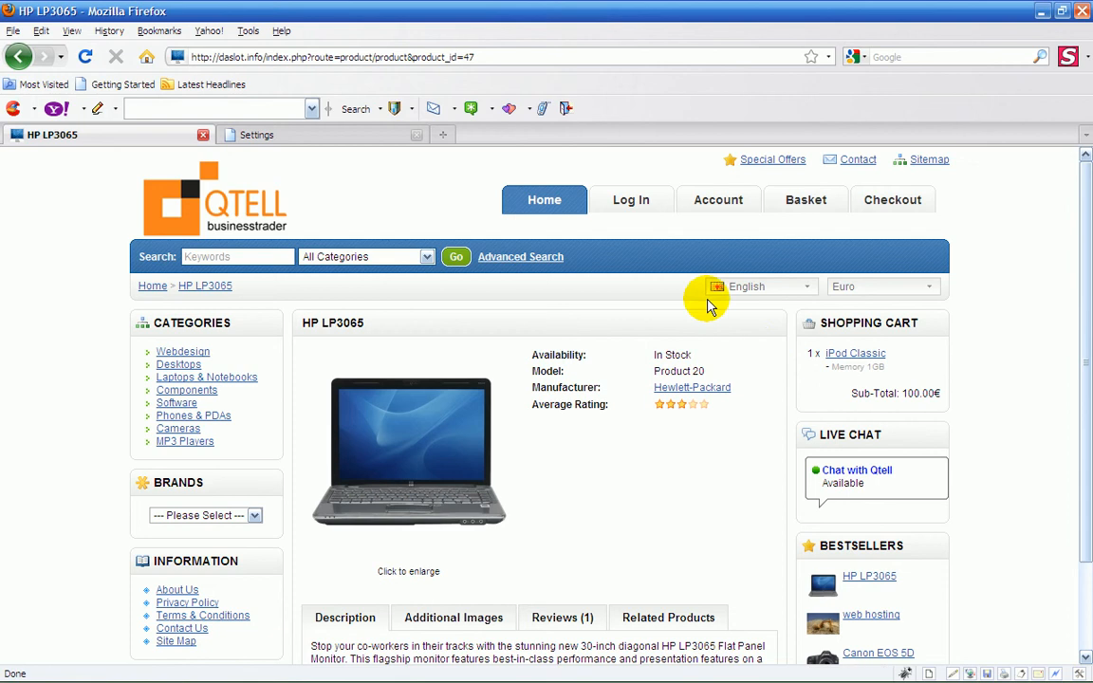
pyautogui.scroll(-2, 655, 380)
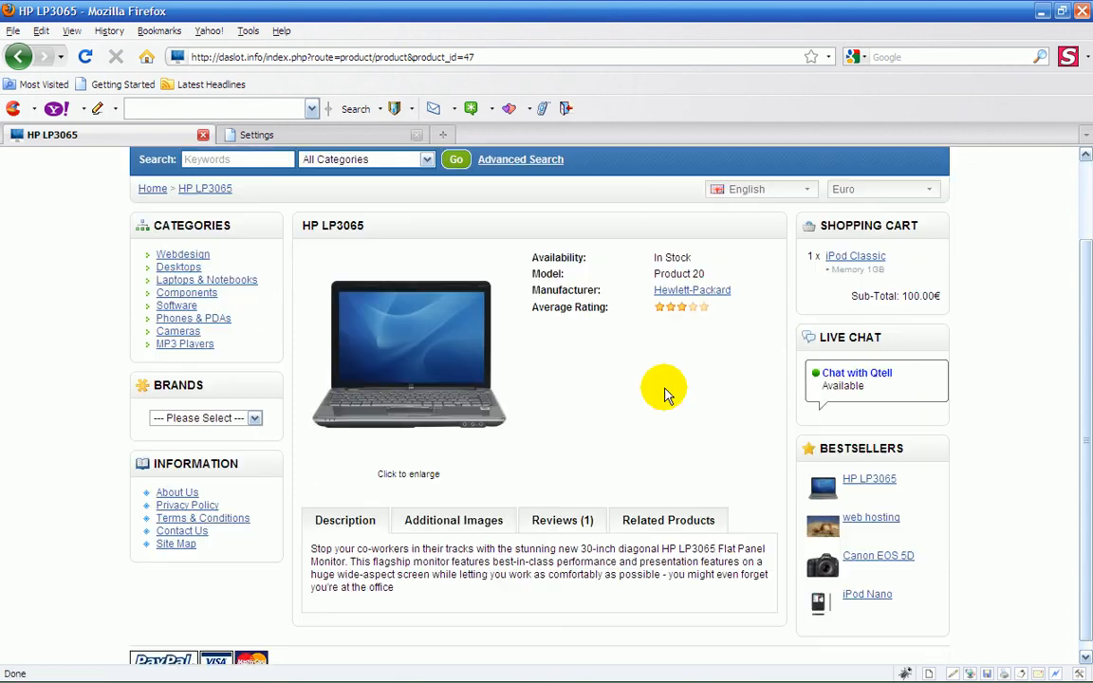
# Set Login Display Prices to No in the store's Option settings and save the settings.
pyautogui.click(266, 137)
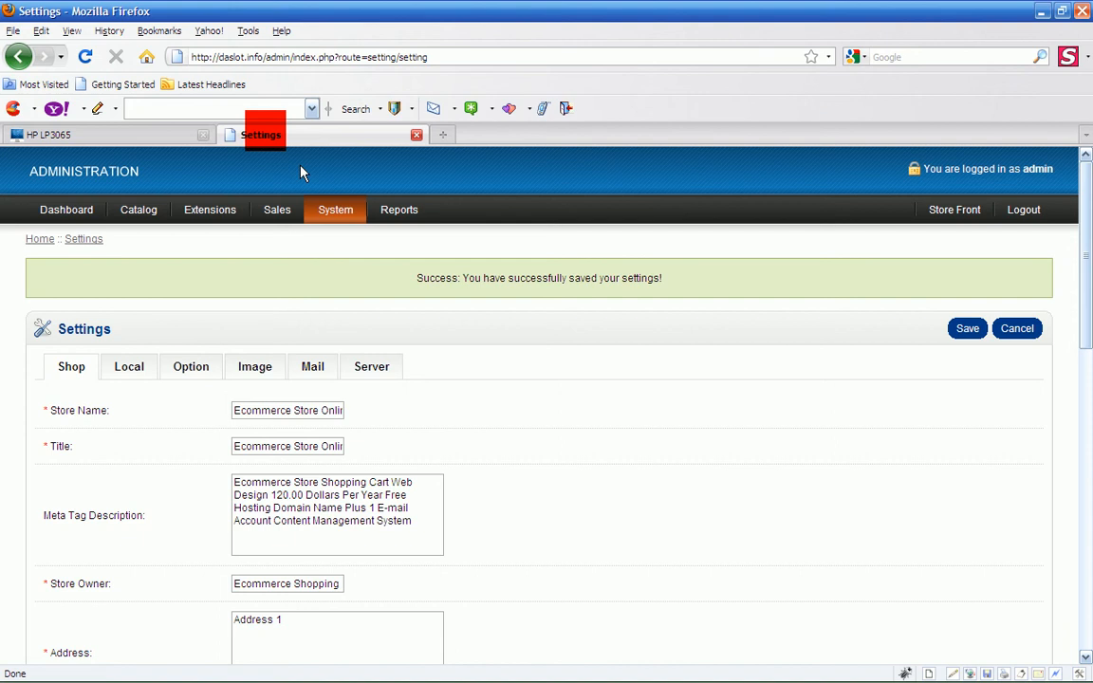
pyautogui.click(200, 370)
pyautogui.scroll(-2, 520, 419)
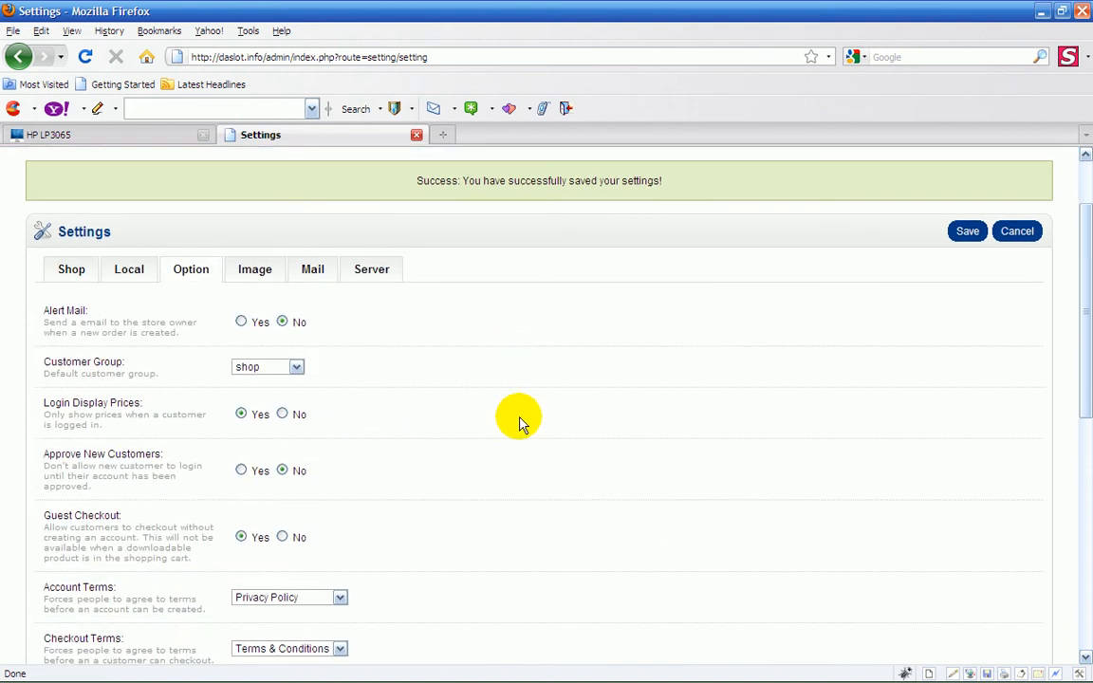
pyautogui.click(283, 414)
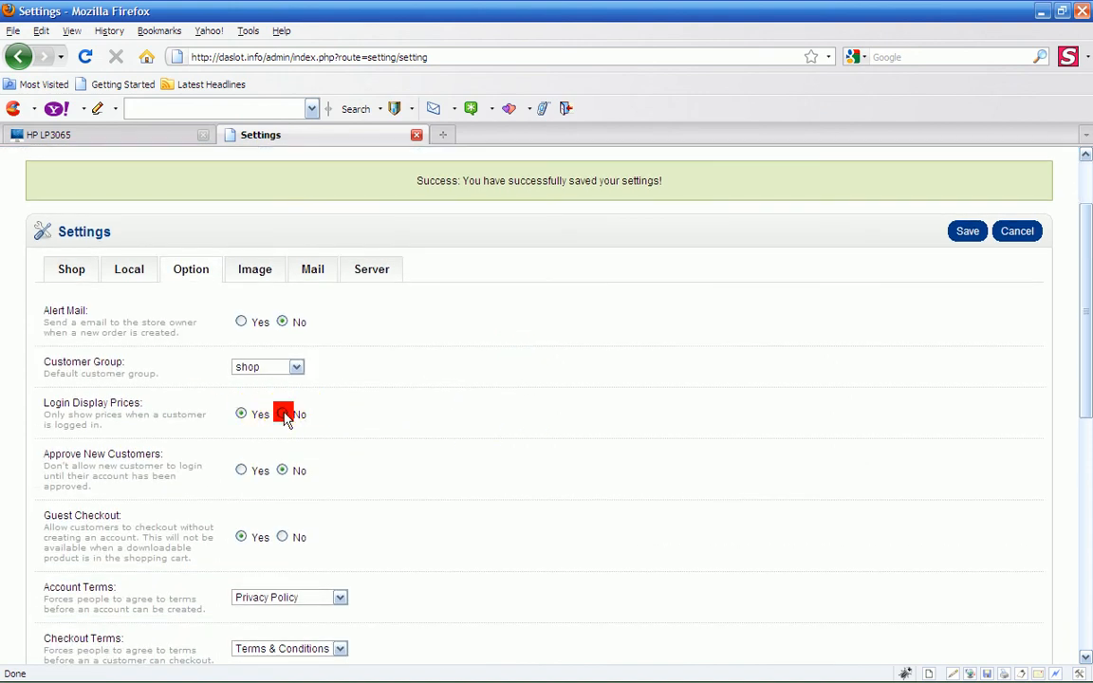
pyautogui.click(961, 233)
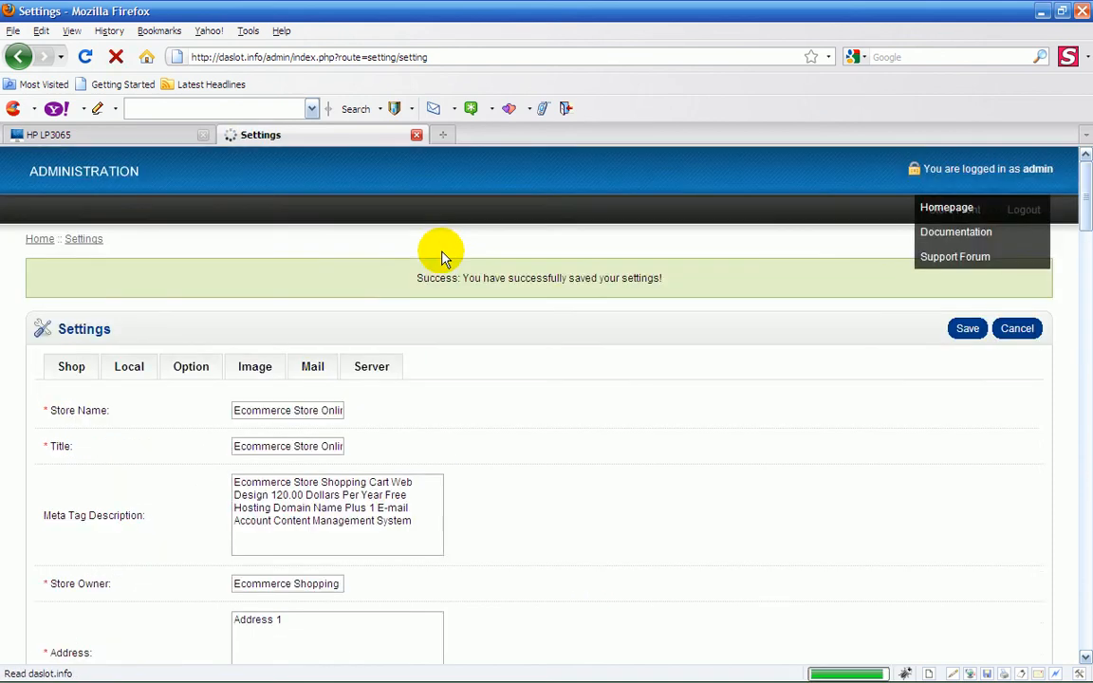
# Review the Approve New Customers and Guest Checkout options in the store's Option settings.
pyautogui.click(190, 320)
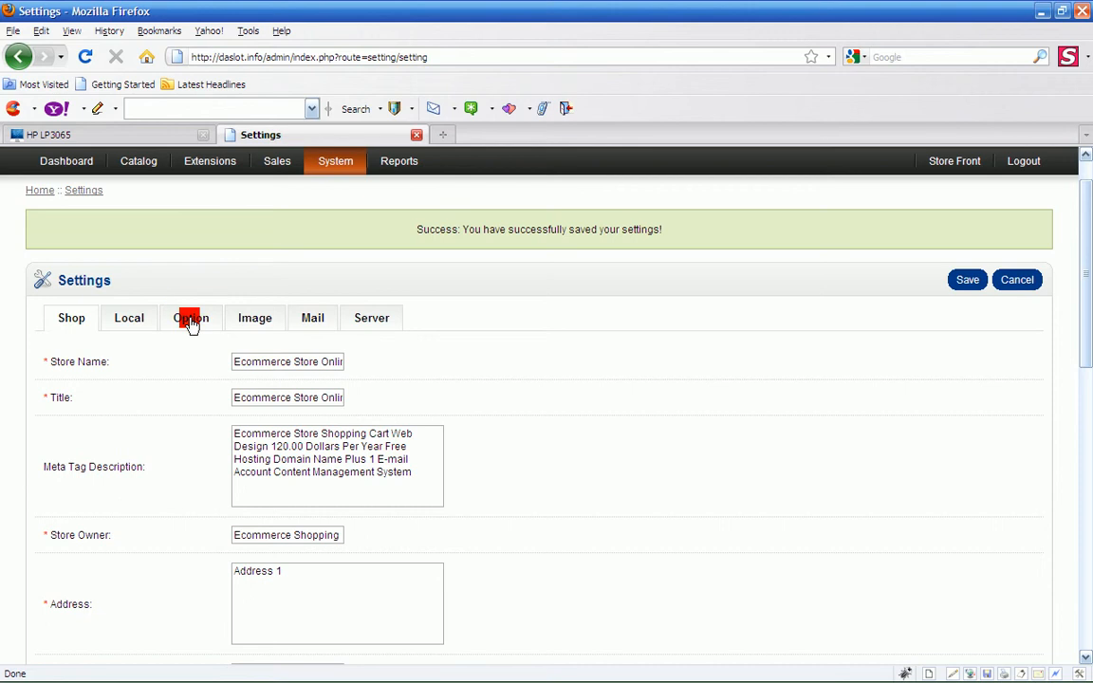
pyautogui.scroll(-2, 463, 439)
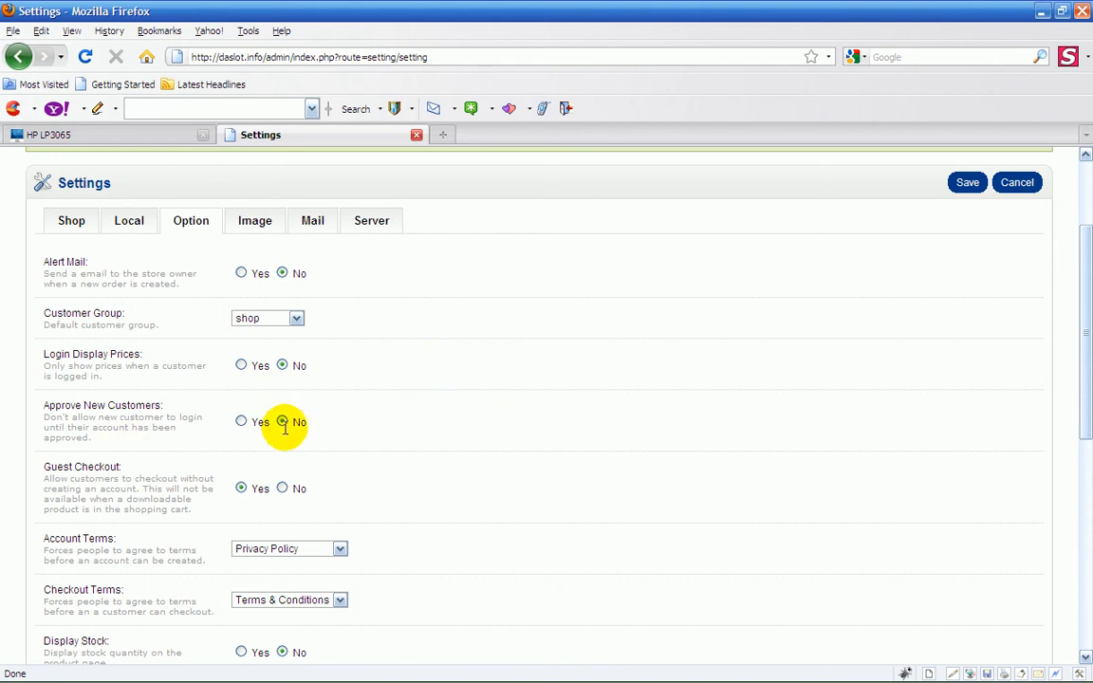
pyautogui.scroll(-3, 515, 459)
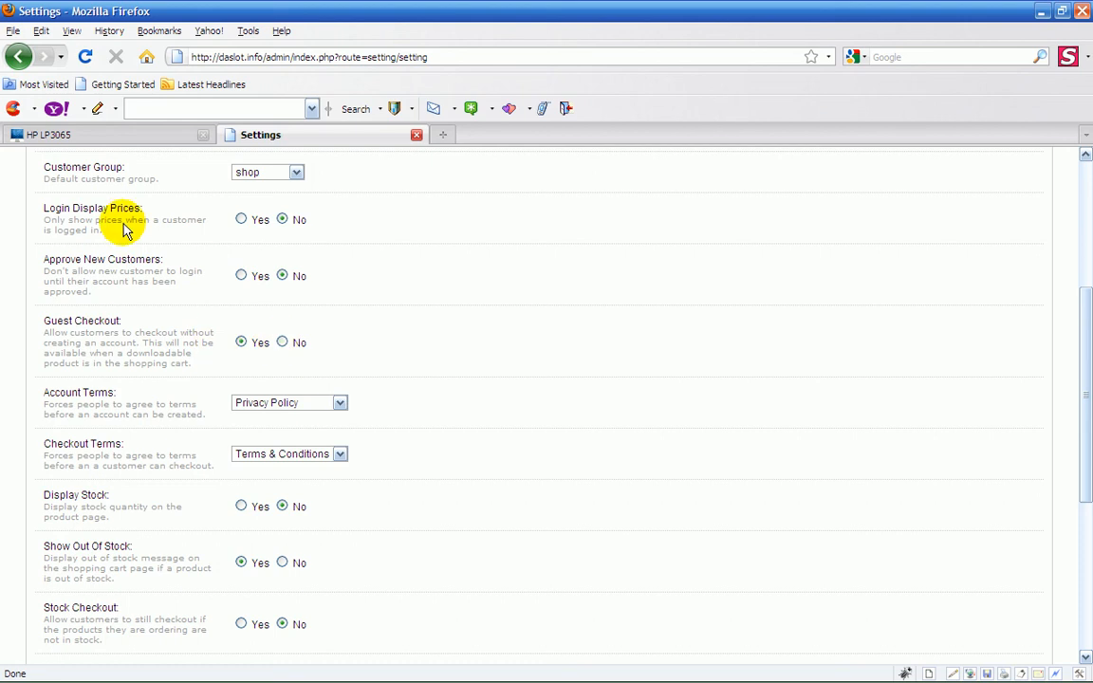
# Inspect the HP LP3065 product page on the storefront, viewing its enlarged picture and closing it again.
pyautogui.click(106, 135)
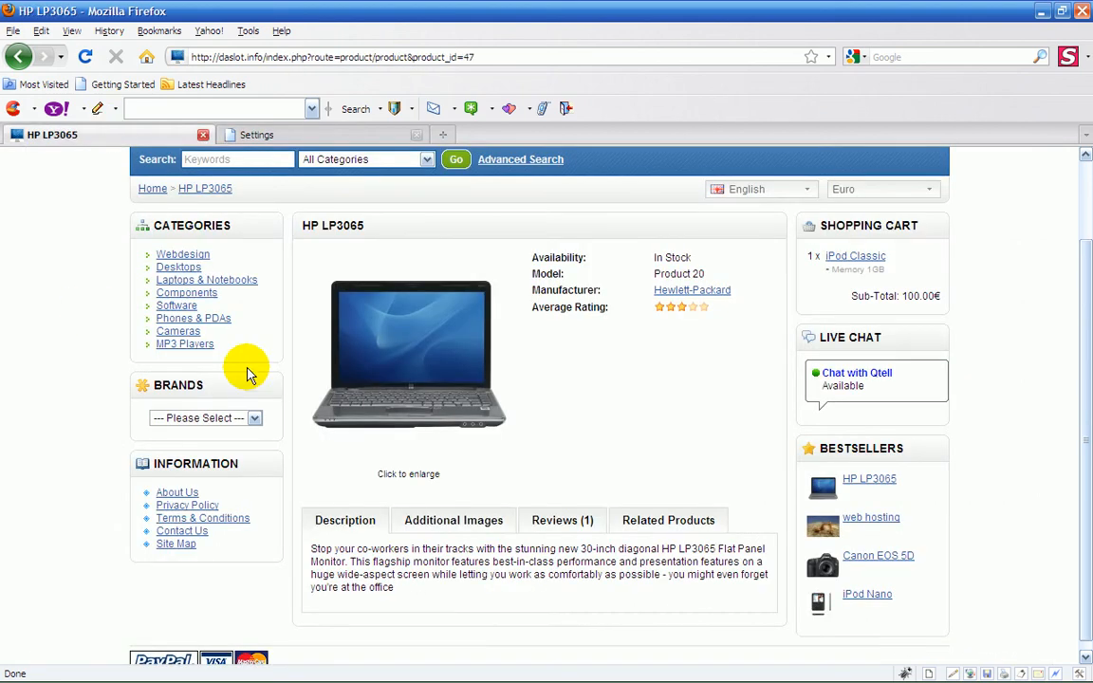
pyautogui.scroll(1, 648, 373)
pyautogui.scroll(1, 648, 373)
pyautogui.scroll(-2, 646, 365)
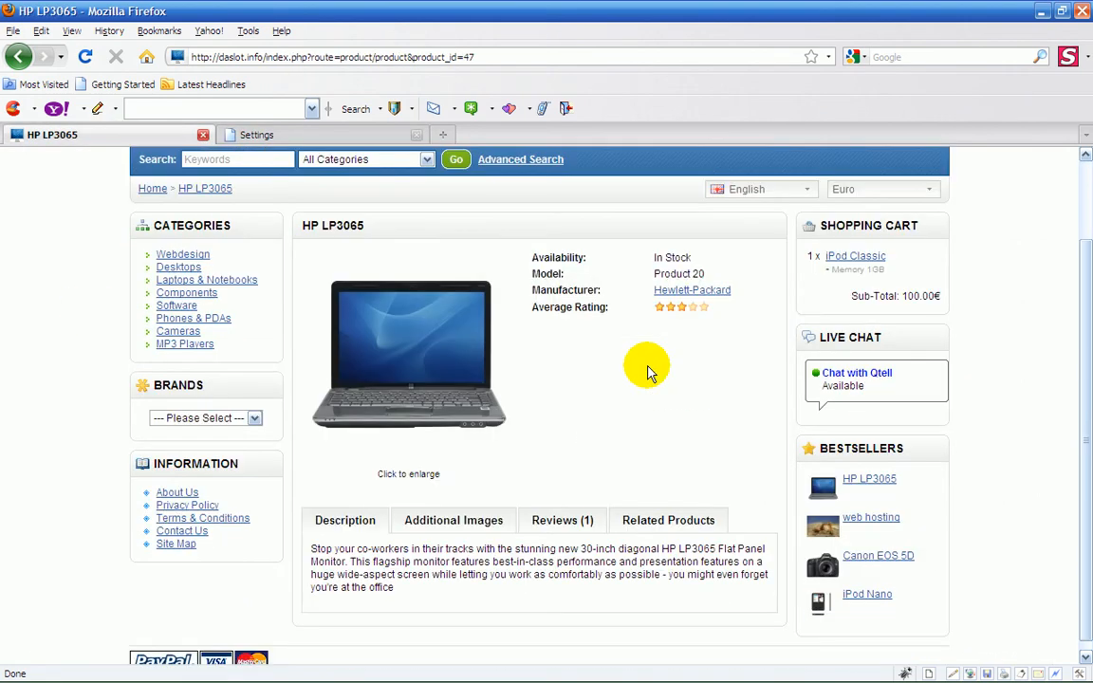
pyautogui.click(445, 357)
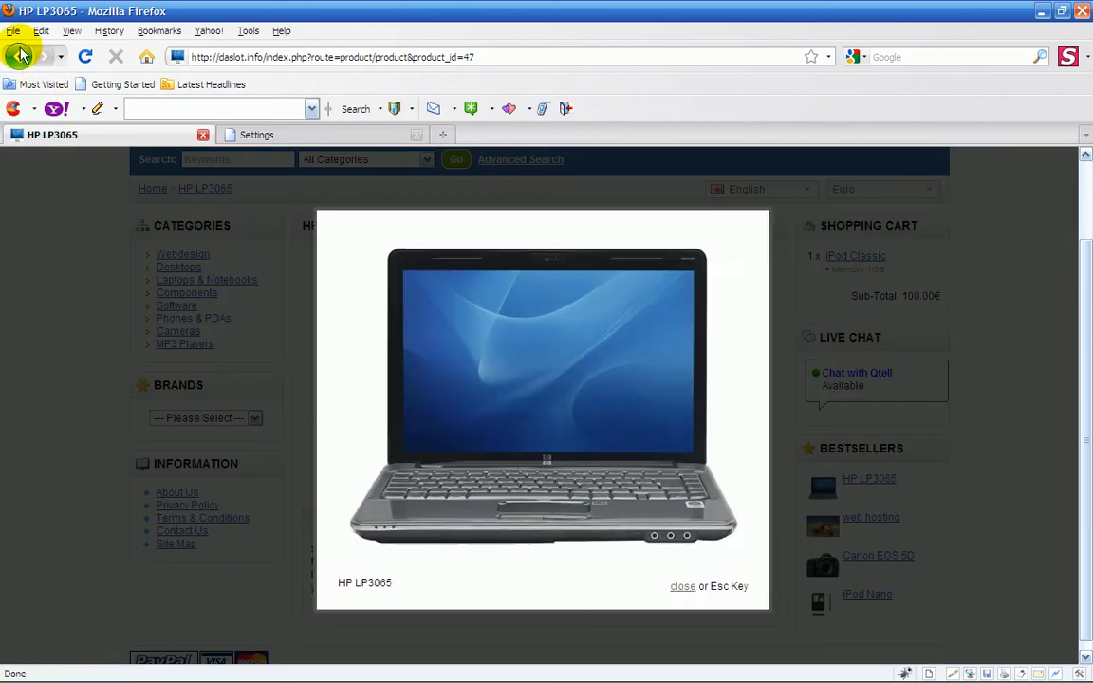
pyautogui.click(680, 586)
pyautogui.scroll(2, 711, 495)
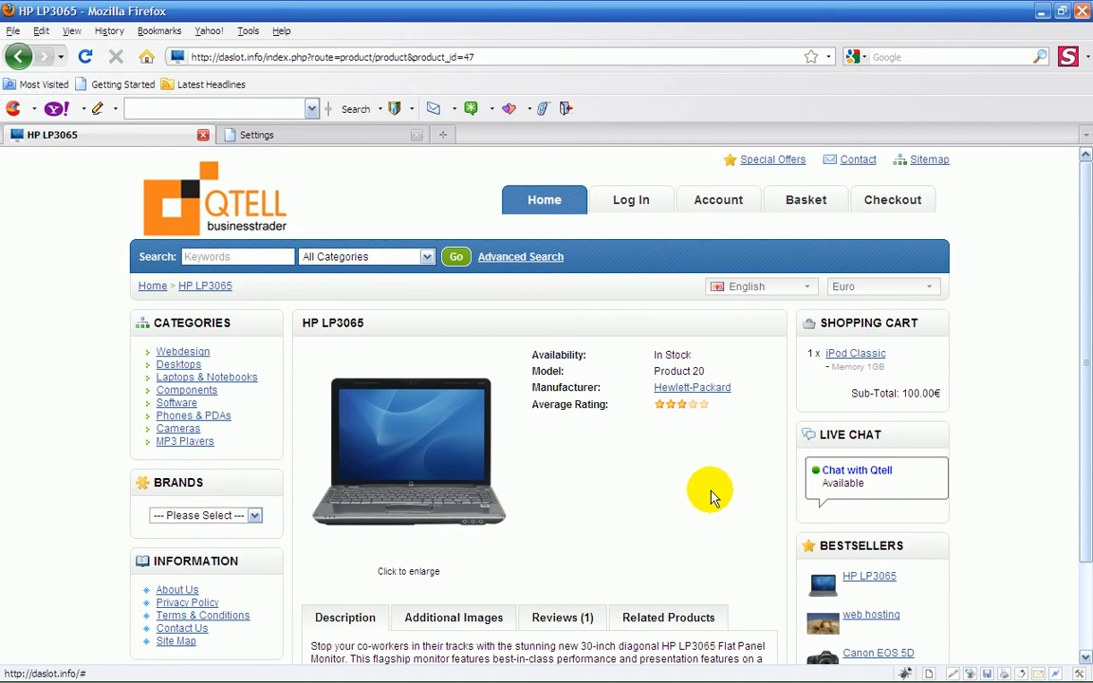
# Open the iPod Classic product from the shopping cart and proceed to checkout with the Guest Checkout option.
pyautogui.click(856, 354)
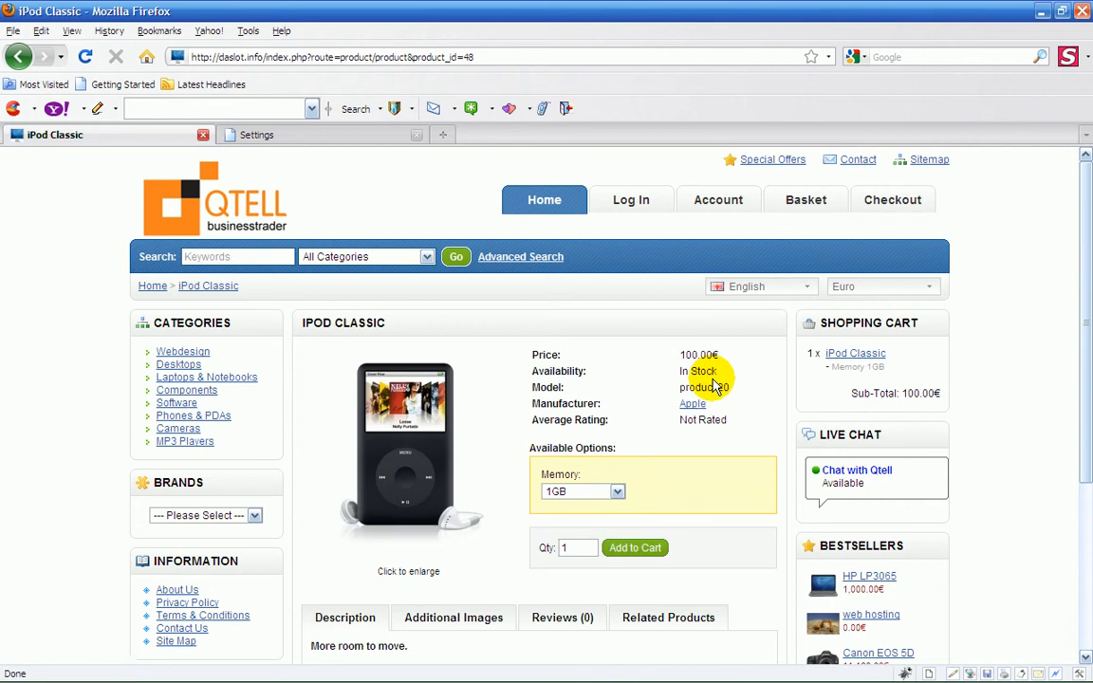
pyautogui.scroll(-1, 716, 384)
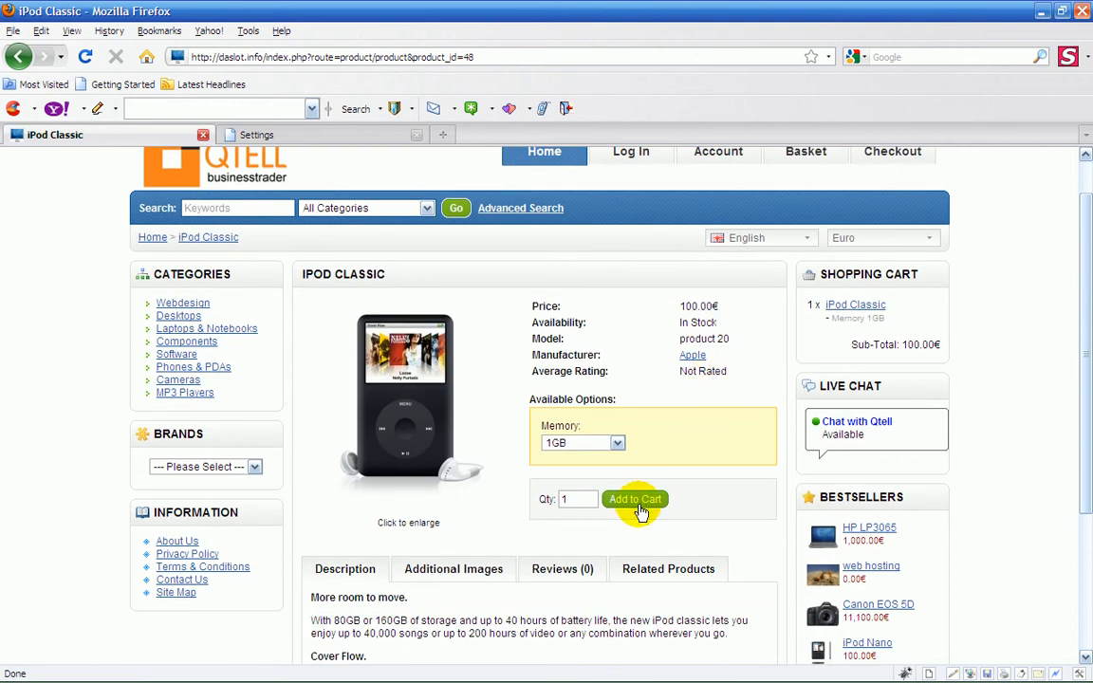
pyautogui.click(879, 159)
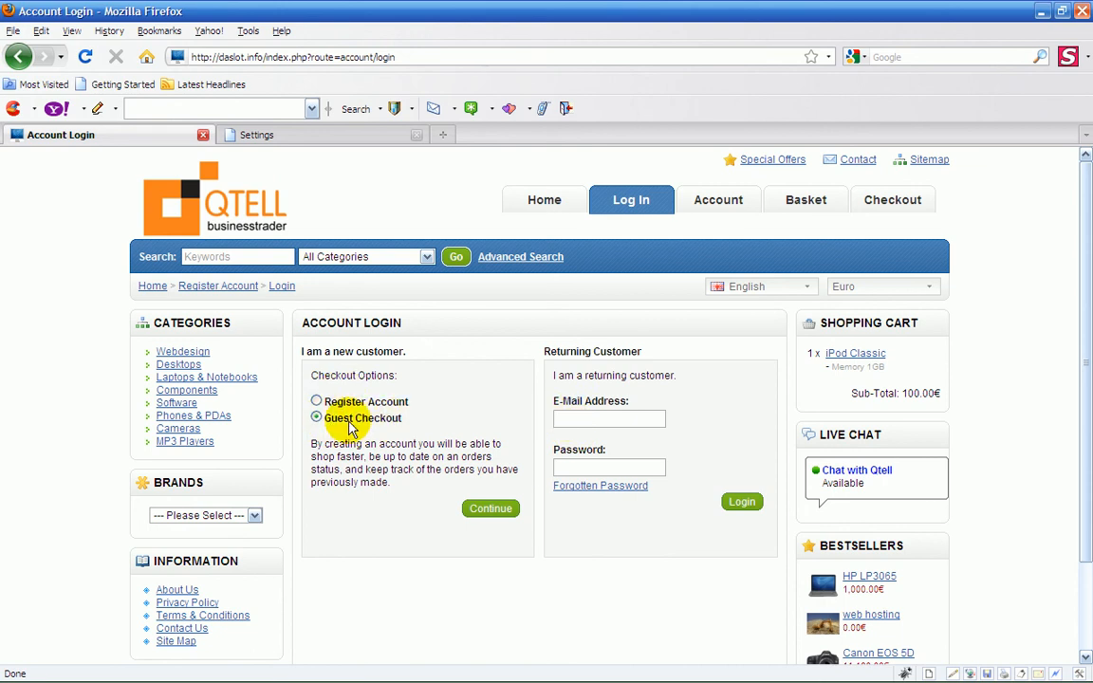
pyautogui.click(510, 507)
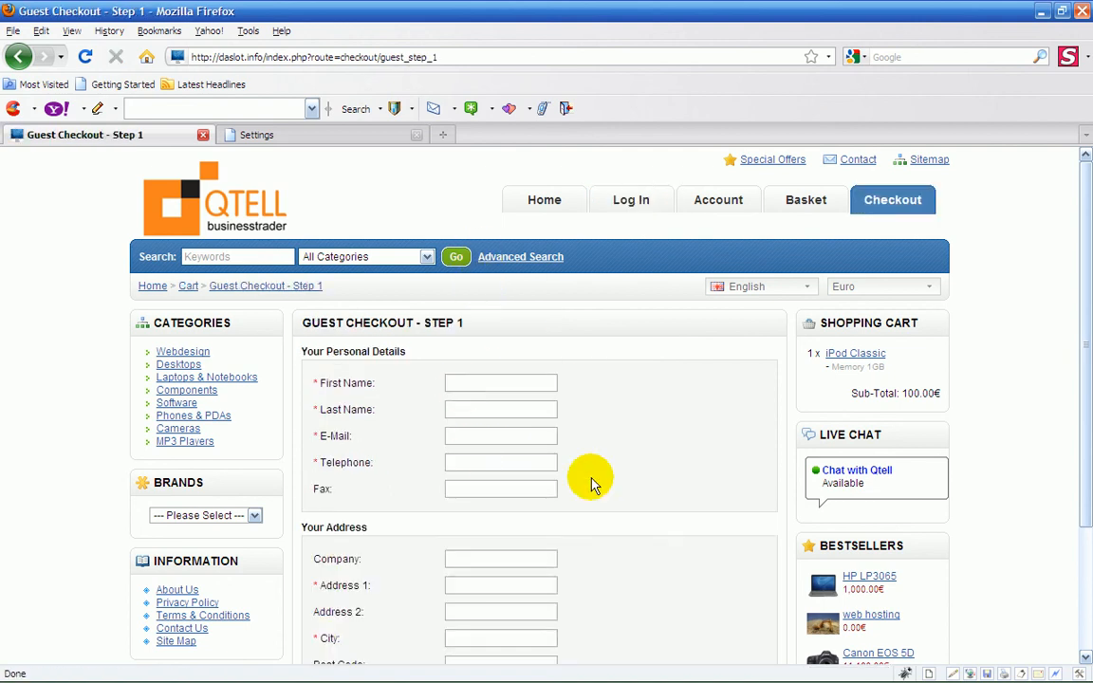
# Examine the personal details and address fields of the first guest checkout step and return to the storefront home page.
pyautogui.scroll(-2, 591, 482)
pyautogui.scroll(-1, 607, 456)
pyautogui.scroll(1, 624, 427)
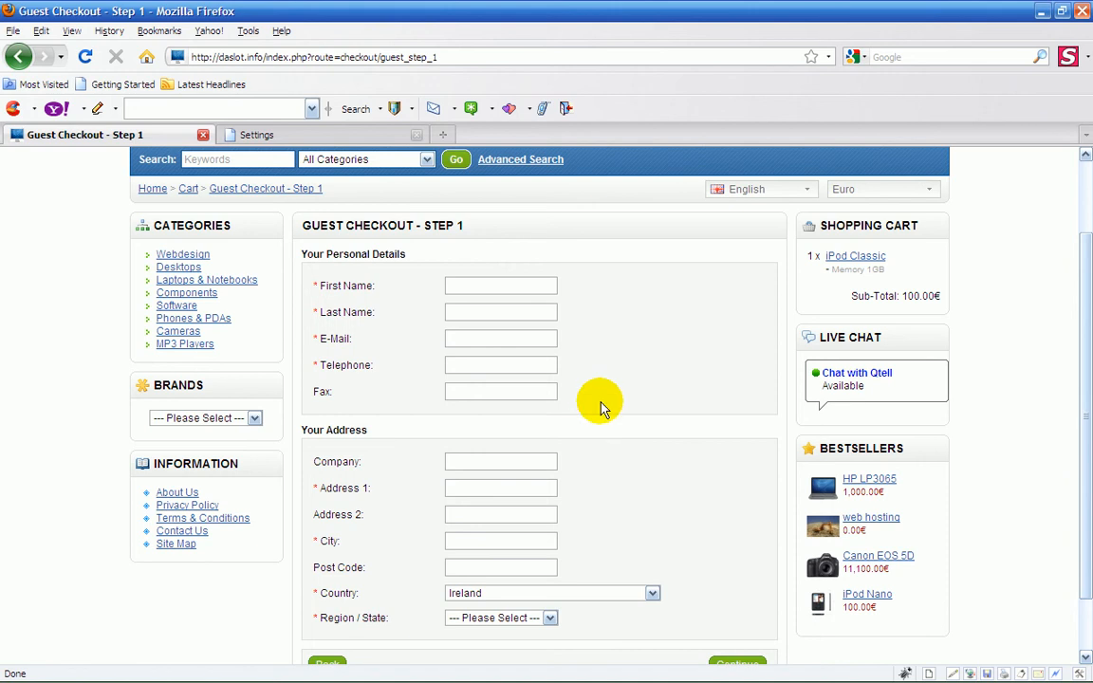
pyautogui.scroll(1, 600, 406)
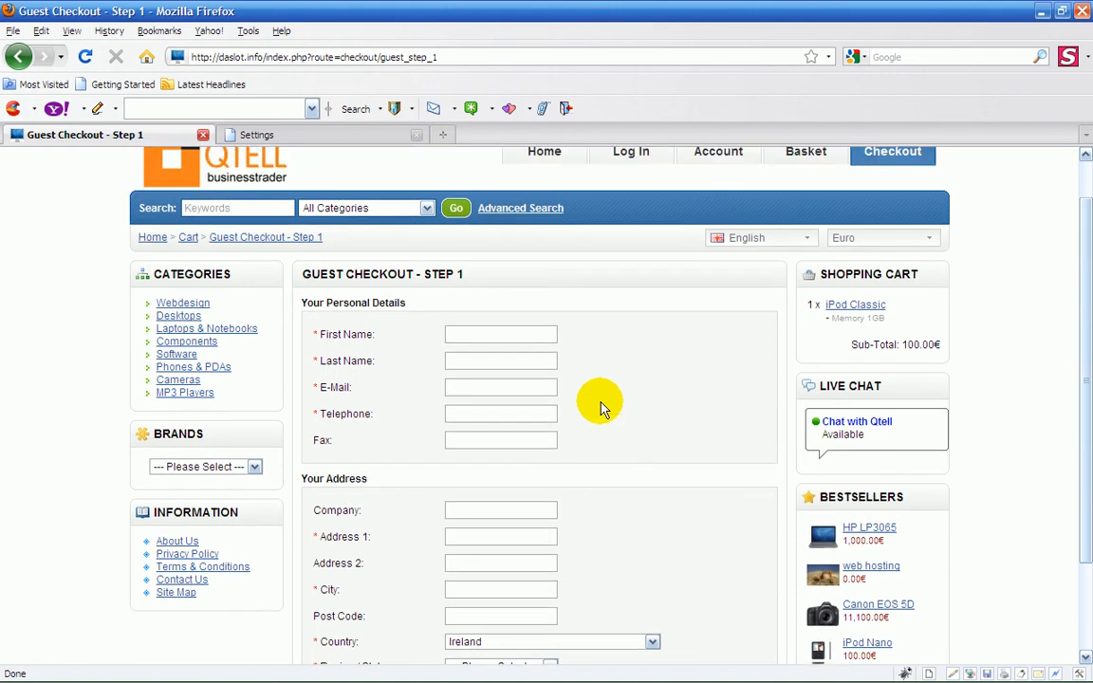
pyautogui.scroll(-2, 639, 392)
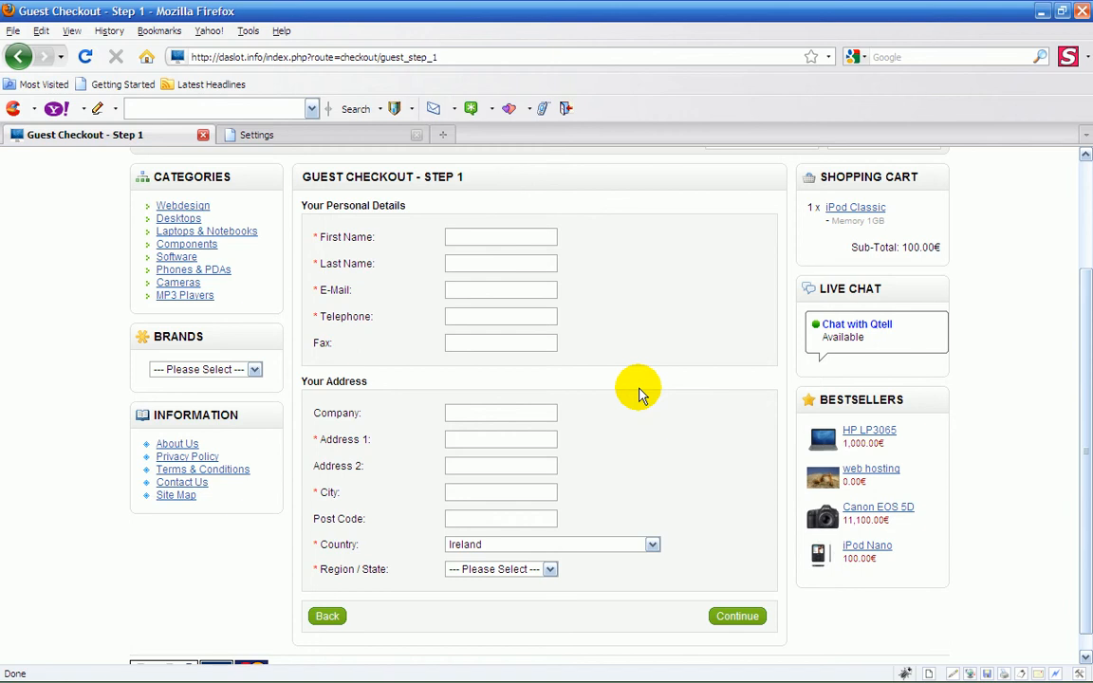
pyautogui.scroll(1, 635, 391)
pyautogui.scroll(2, 634, 390)
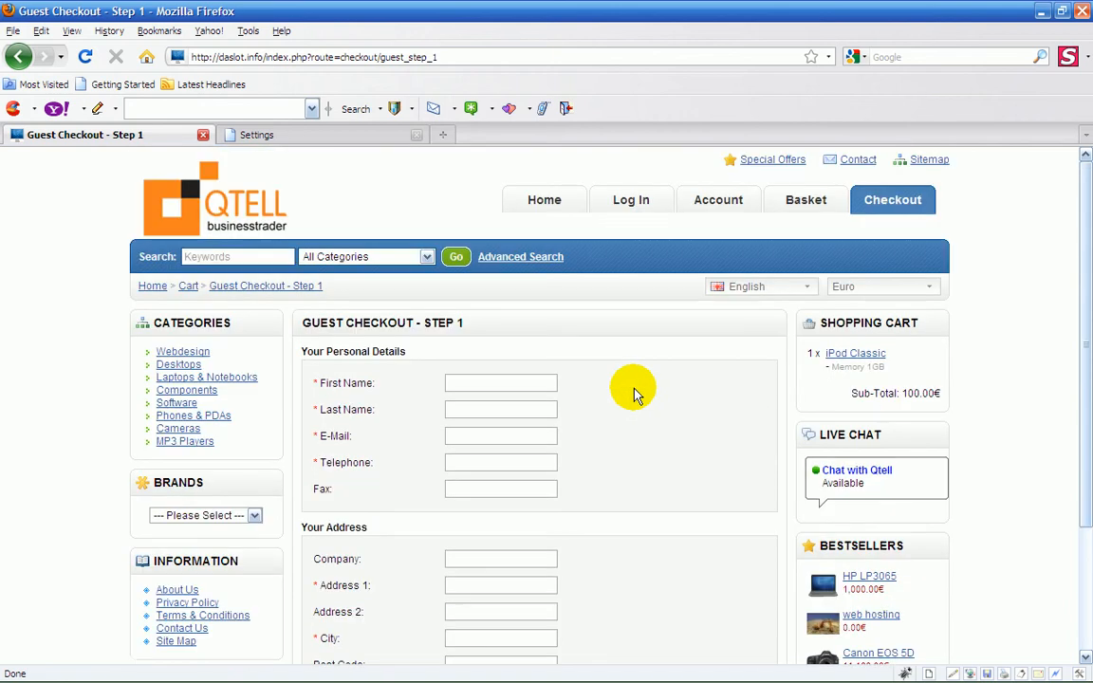
pyautogui.click(196, 196)
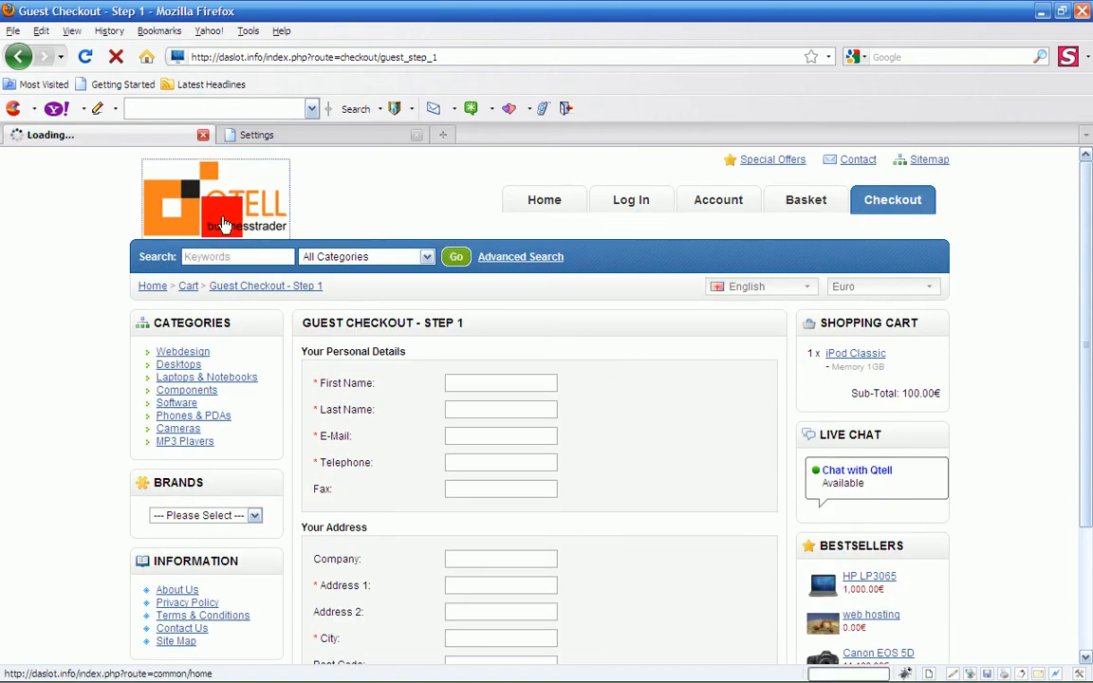
# View the available choices for Account Terms and Checkout Terms in the store's Option settings.
pyautogui.click(276, 135)
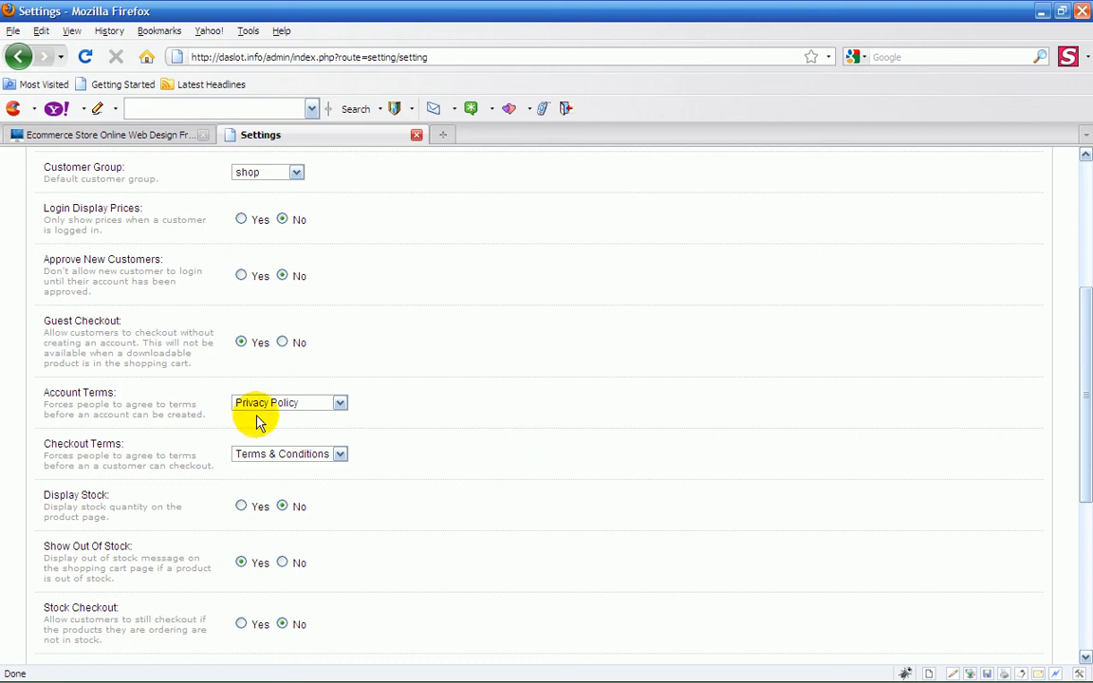
pyautogui.click(340, 403)
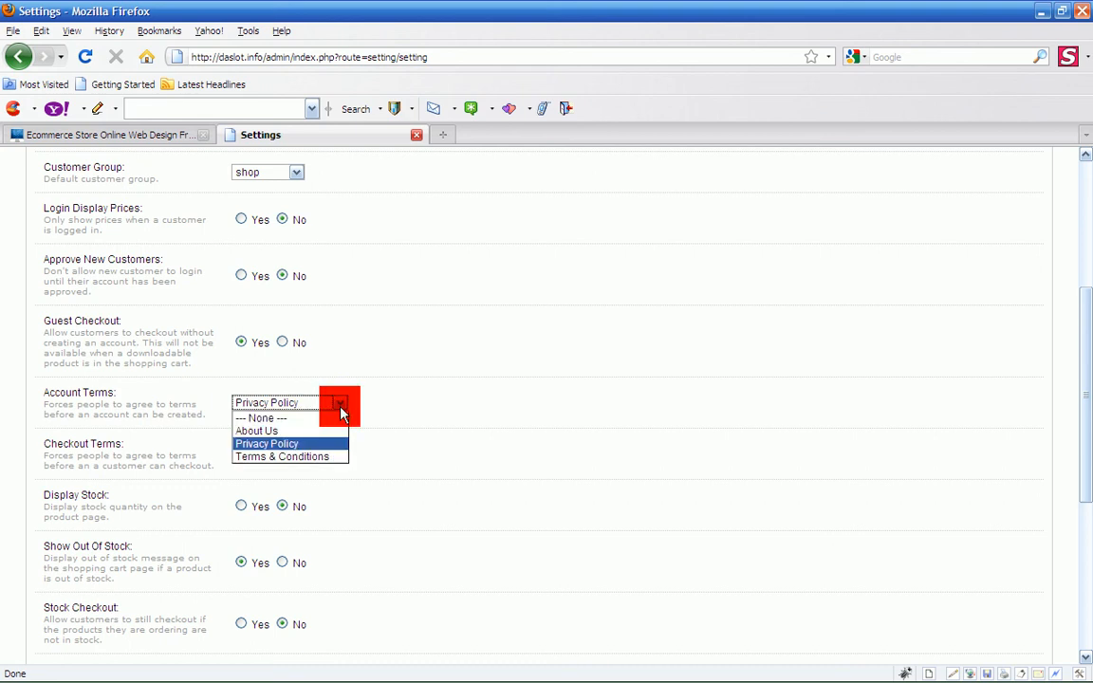
pyautogui.click(340, 403)
pyautogui.click(340, 455)
pyautogui.click(340, 455)
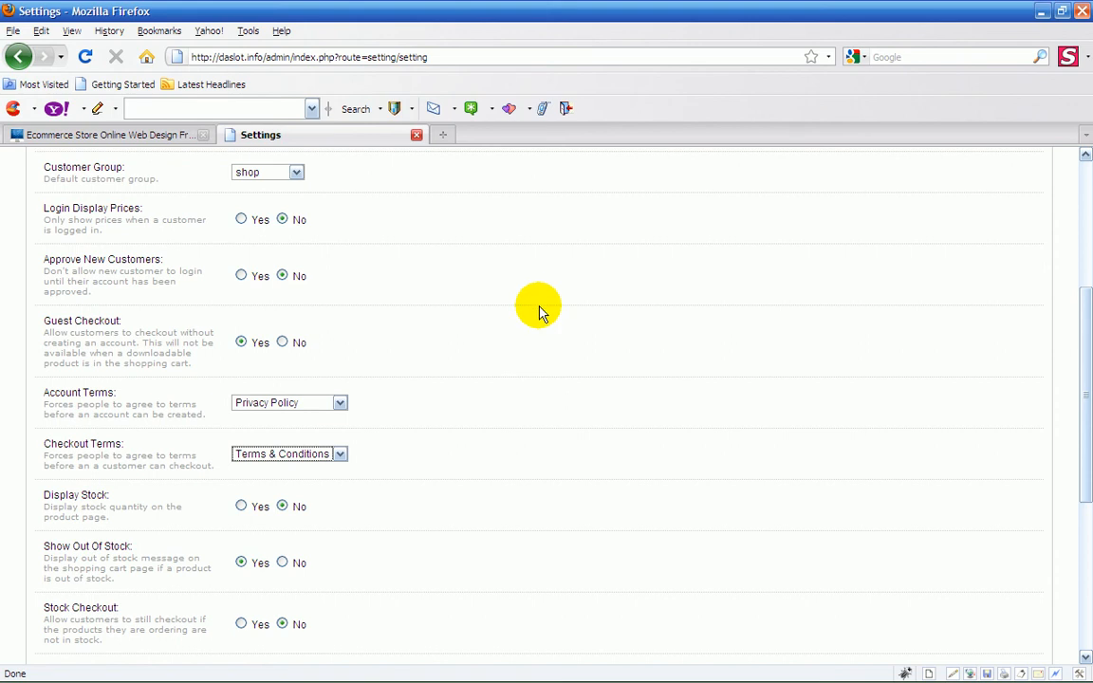
# Review the stock options and choose Pending as the default Order Status.
pyautogui.scroll(-2, 538, 313)
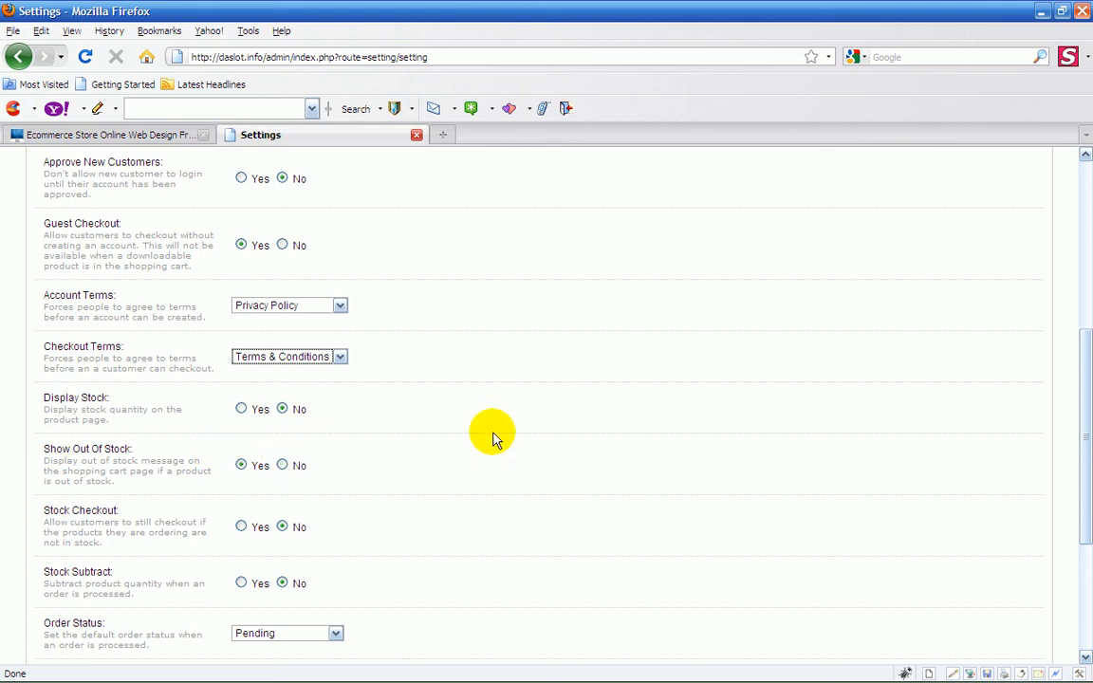
pyautogui.scroll(-1, 492, 435)
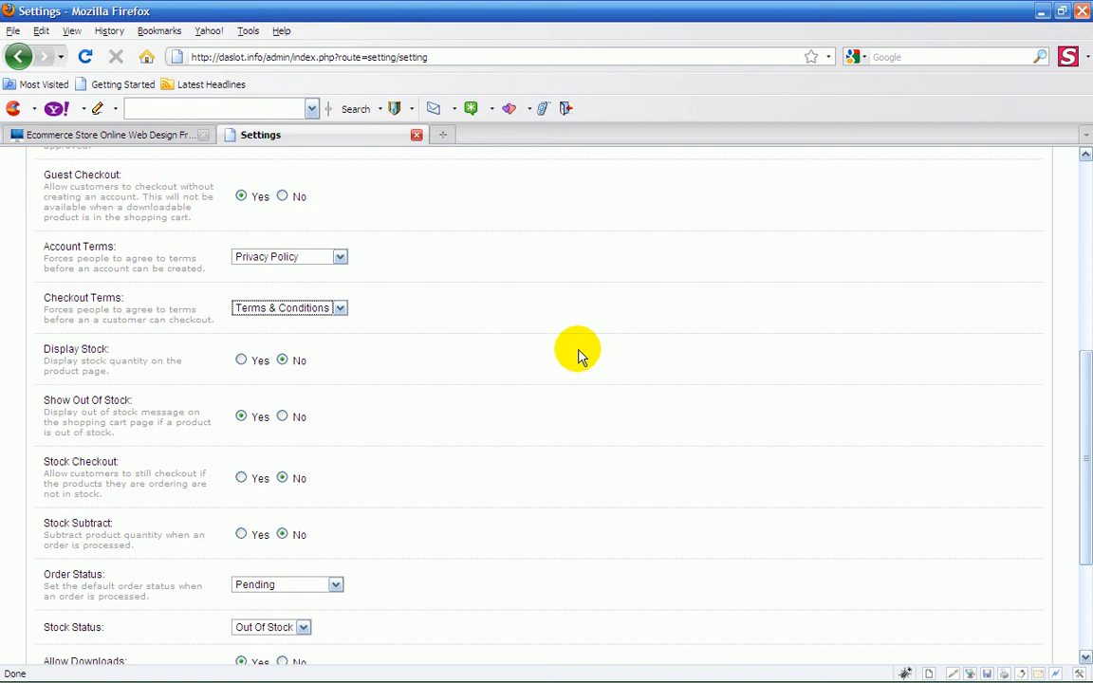
pyautogui.scroll(-2, 581, 356)
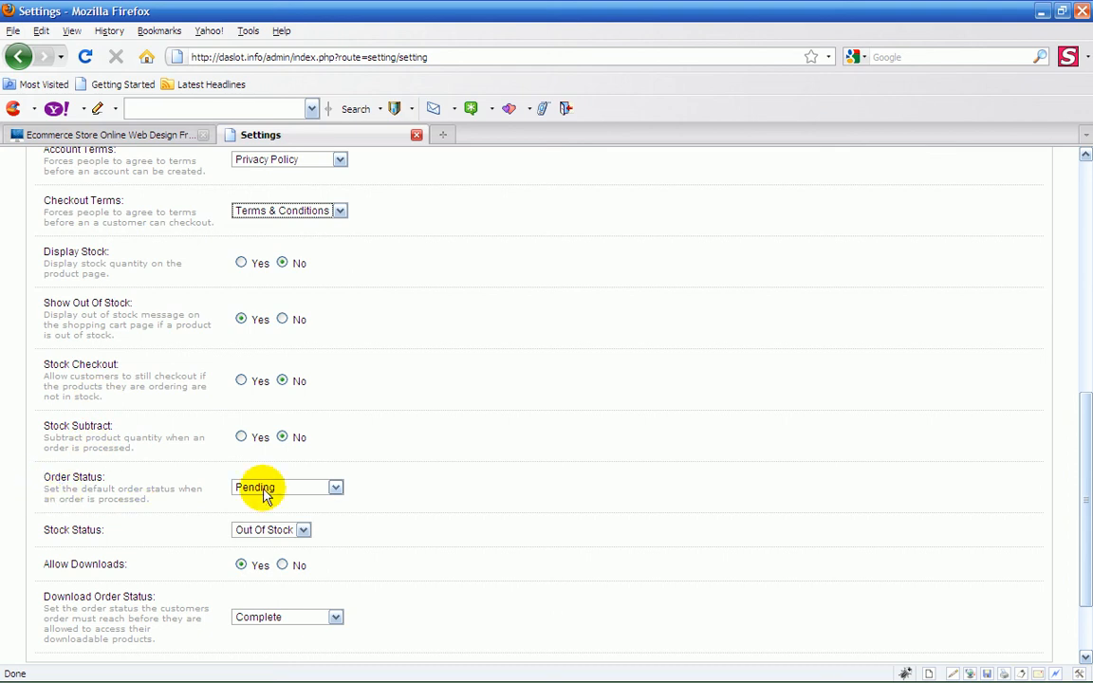
pyautogui.click(339, 487)
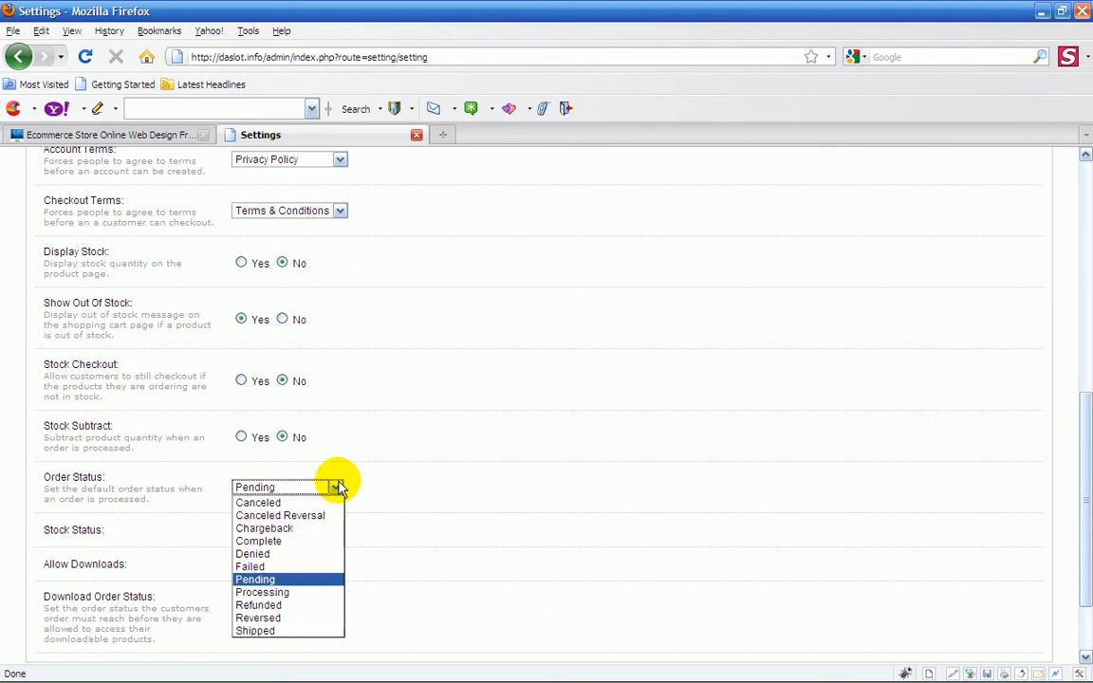
pyautogui.click(266, 581)
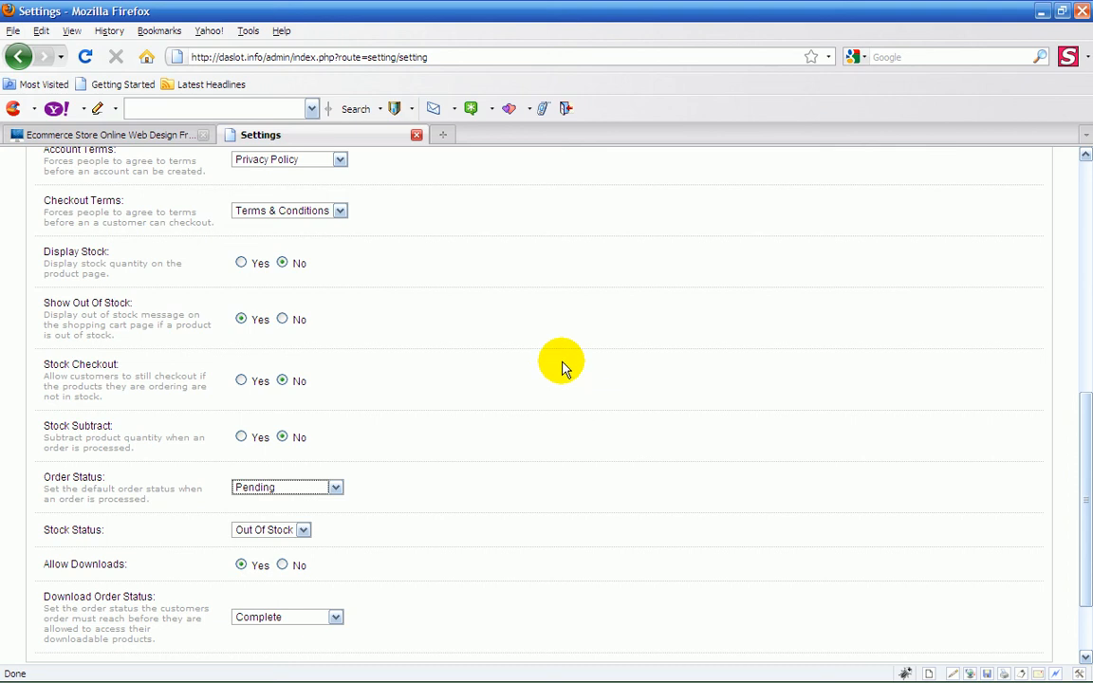
# View the available choices for Stock Status in the Option settings, leaving the selection at Out Of Stock.
pyautogui.scroll(-1, 561, 368)
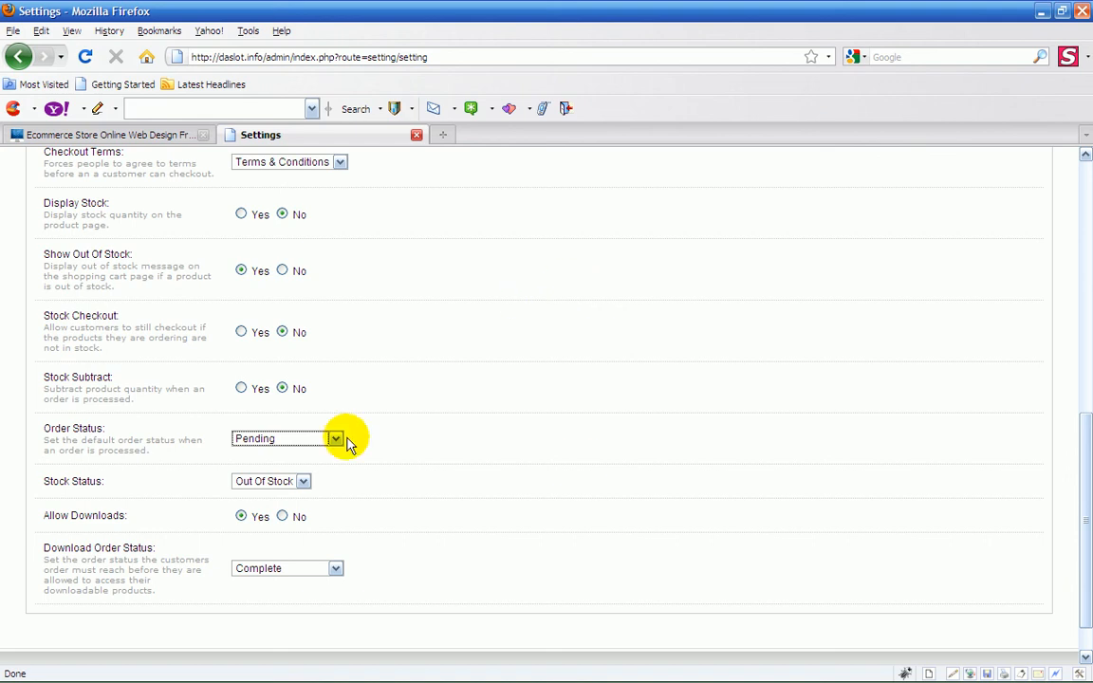
pyautogui.click(302, 482)
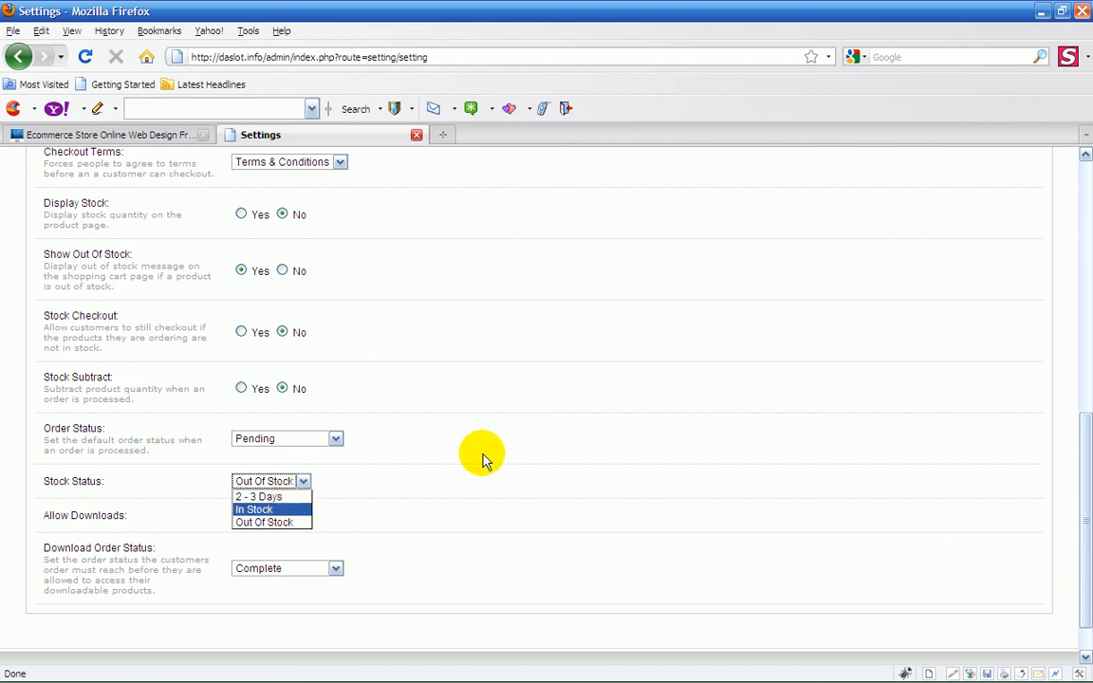
pyautogui.click(422, 473)
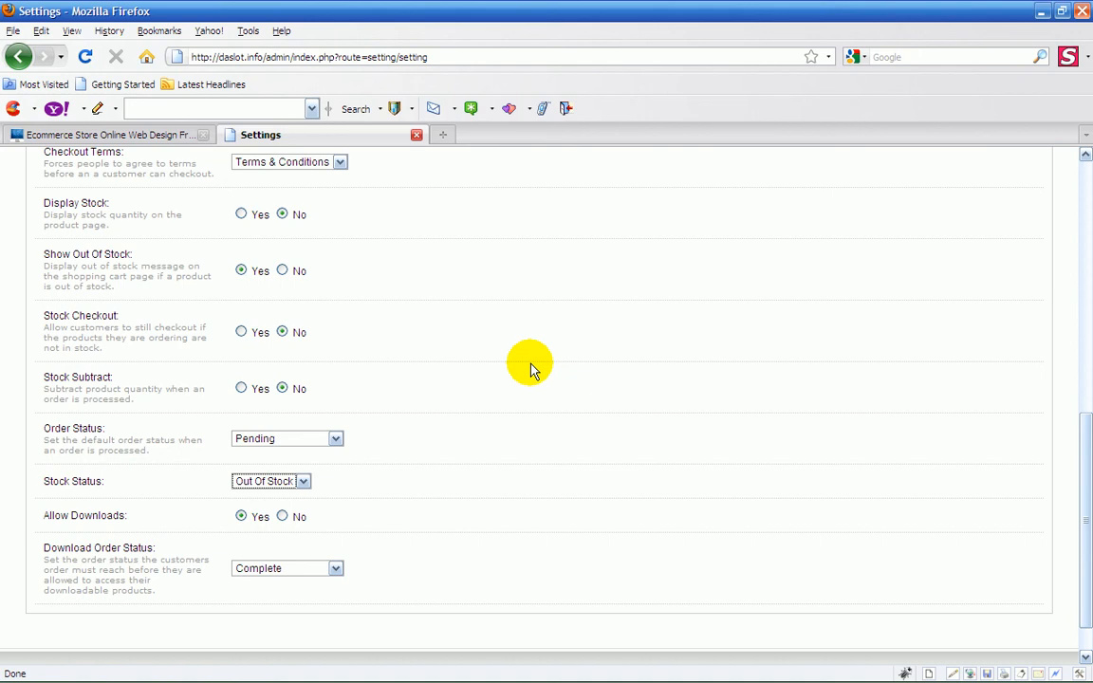
# Choose Complete as the Download Order Status and save the store settings.
pyautogui.scroll(1, 529, 366)
pyautogui.scroll(-2, 525, 366)
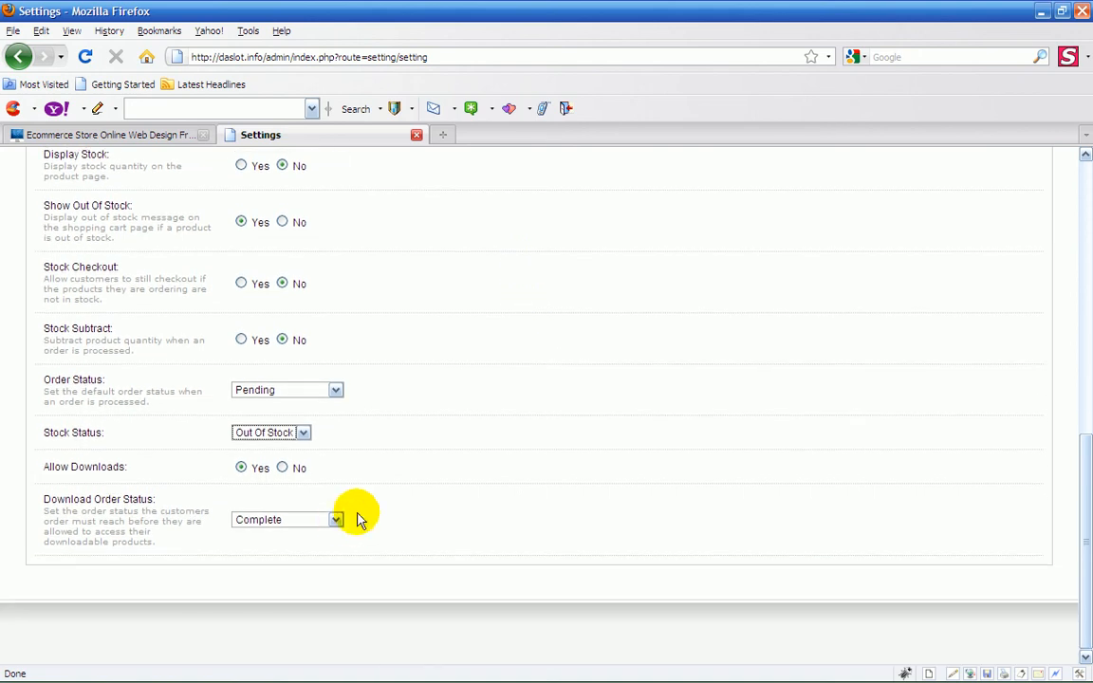
pyautogui.click(339, 520)
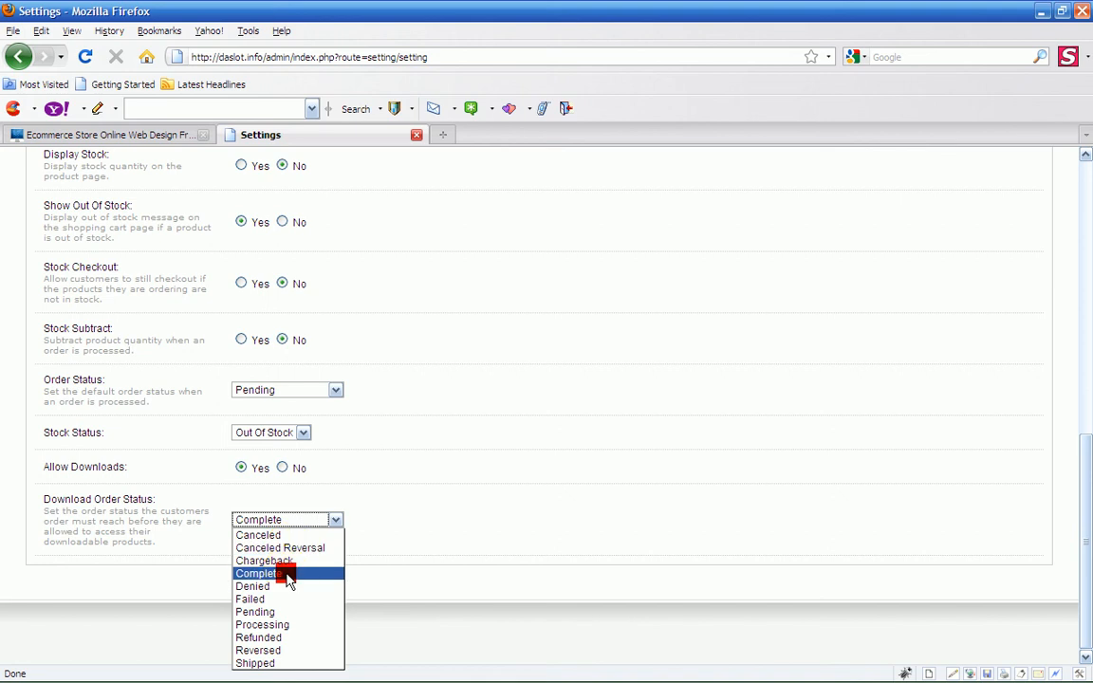
pyautogui.click(275, 573)
pyautogui.scroll(6, 579, 419)
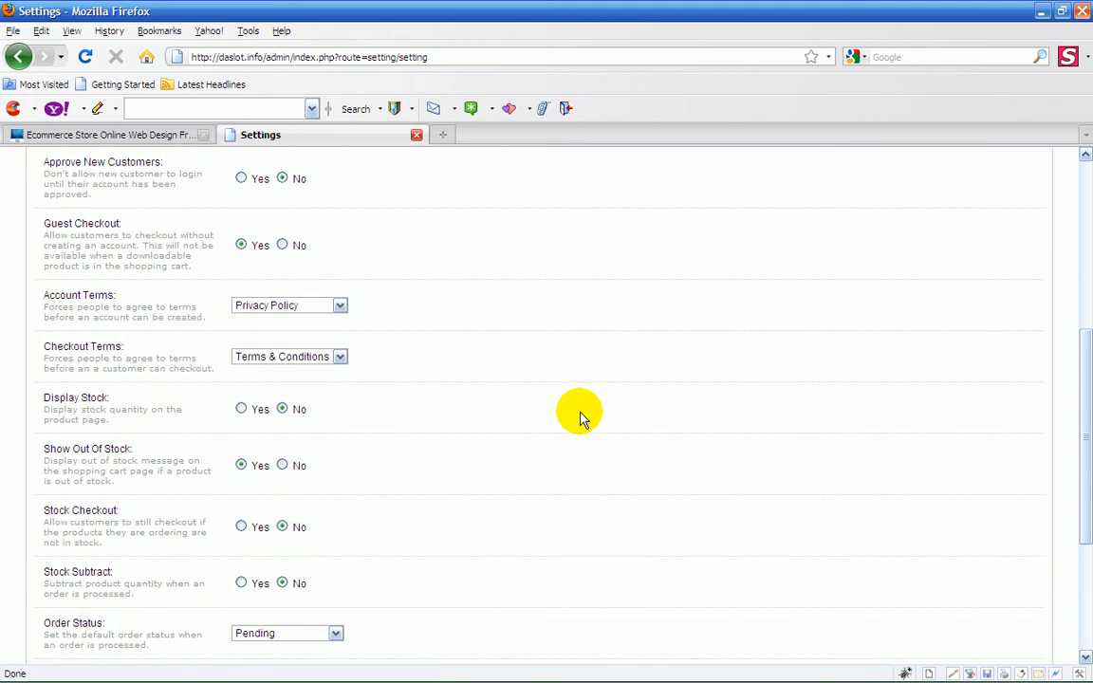
pyautogui.scroll(6, 579, 419)
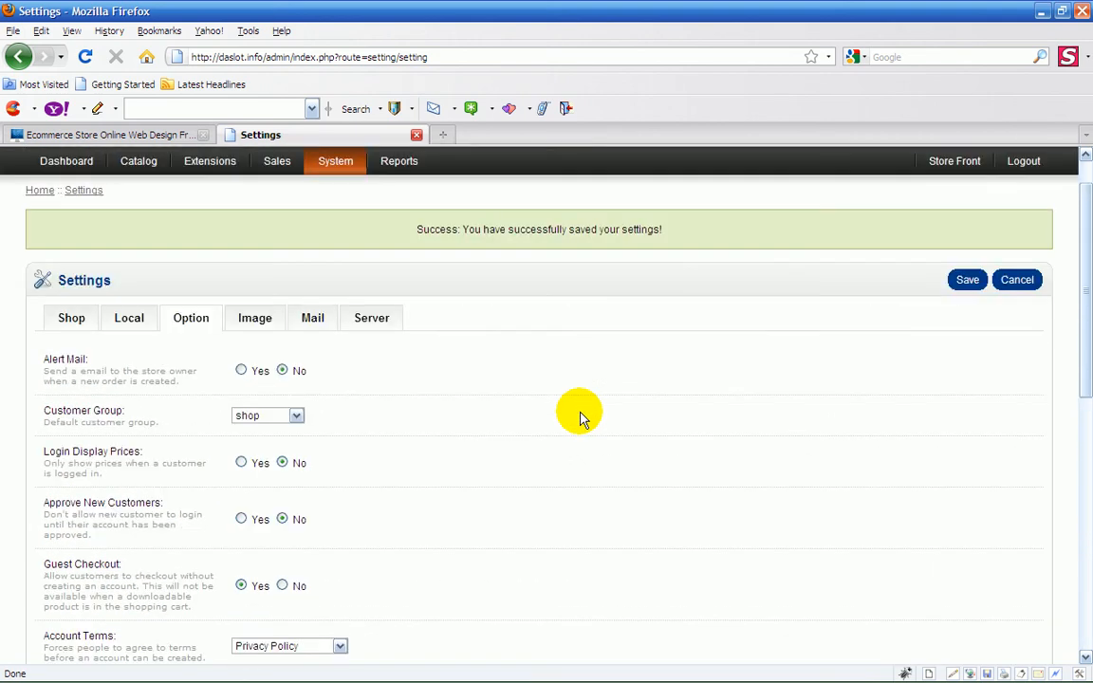
pyautogui.click(967, 284)
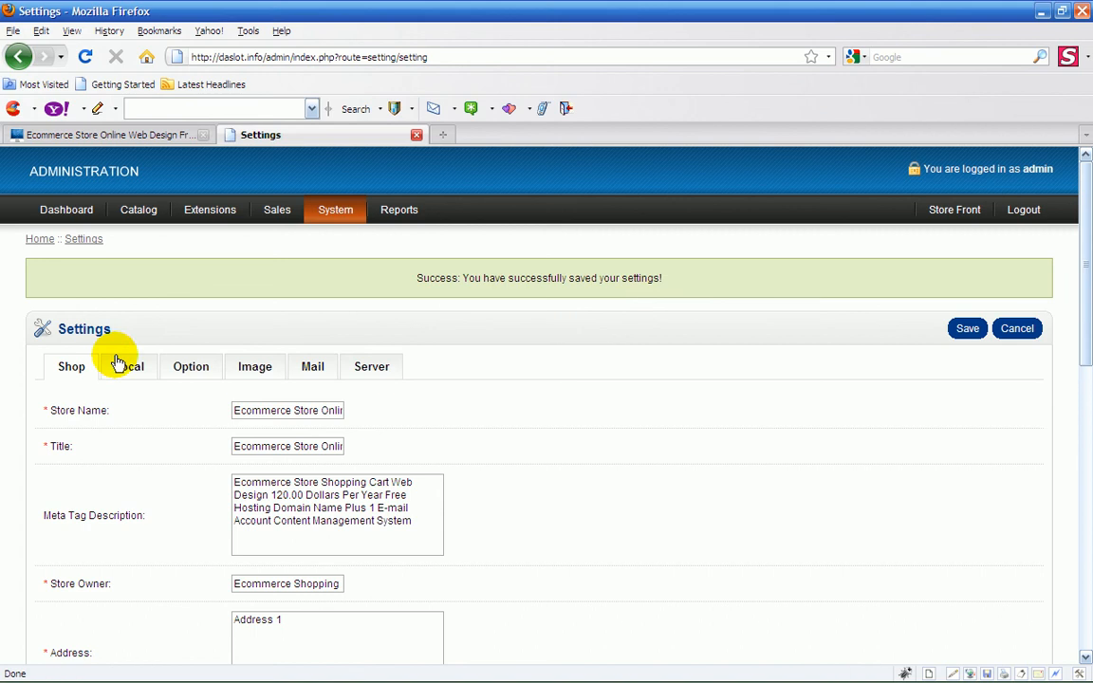
# Reopen the Option settings and review the alert mail, customer group, price display and guest checkout options.
pyautogui.click(183, 364)
pyautogui.scroll(-4, 490, 455)
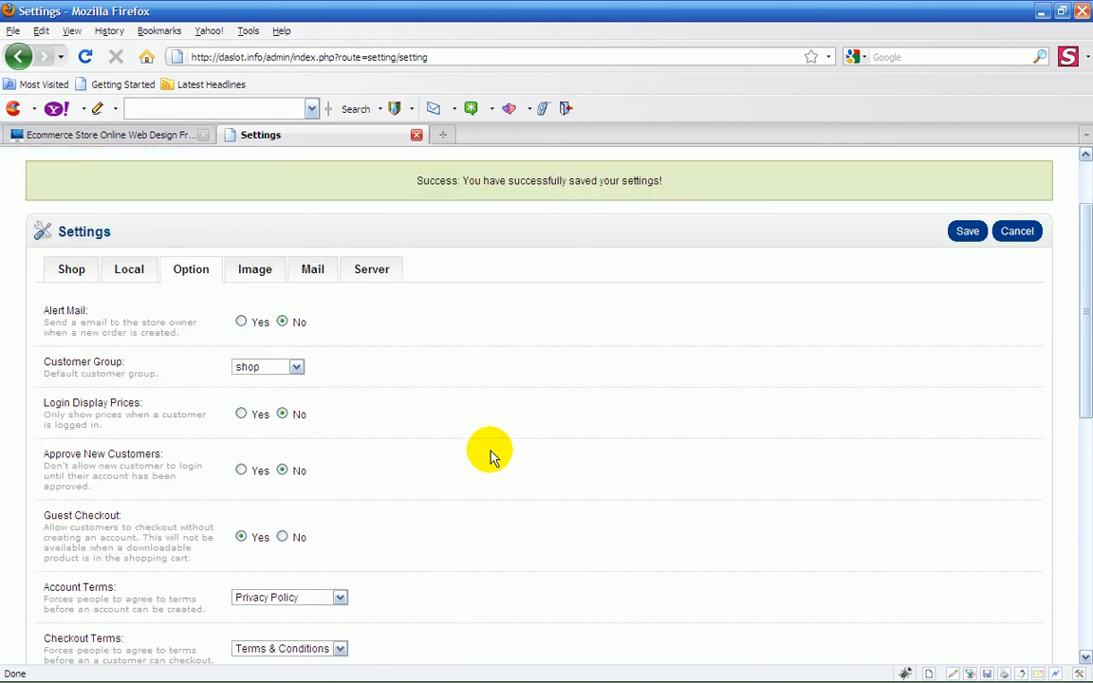
pyautogui.scroll(-2, 488, 451)
pyautogui.scroll(2, 292, 354)
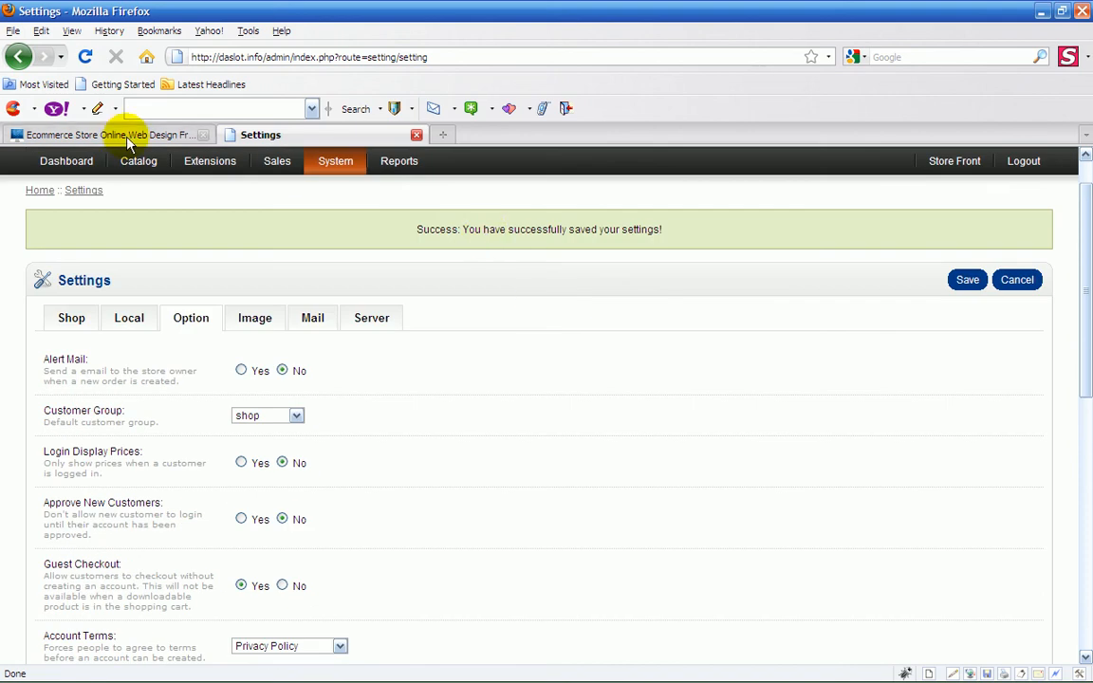
# Check the storefront home page, and save the store's Option settings again.
pyautogui.click(98, 136)
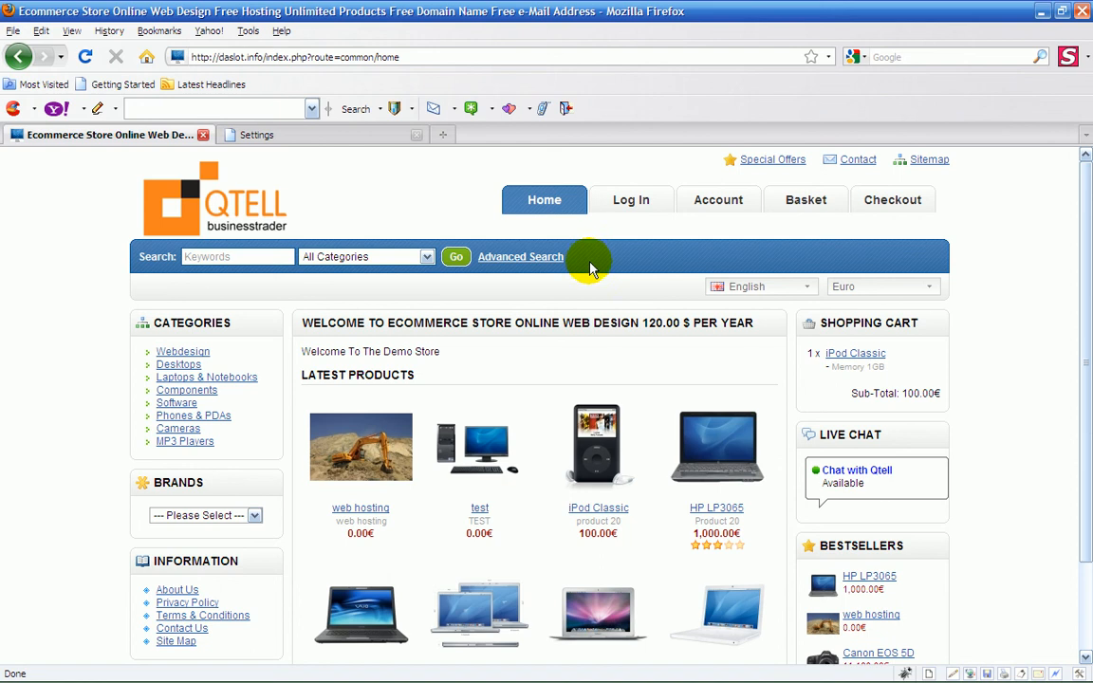
pyautogui.click(256, 134)
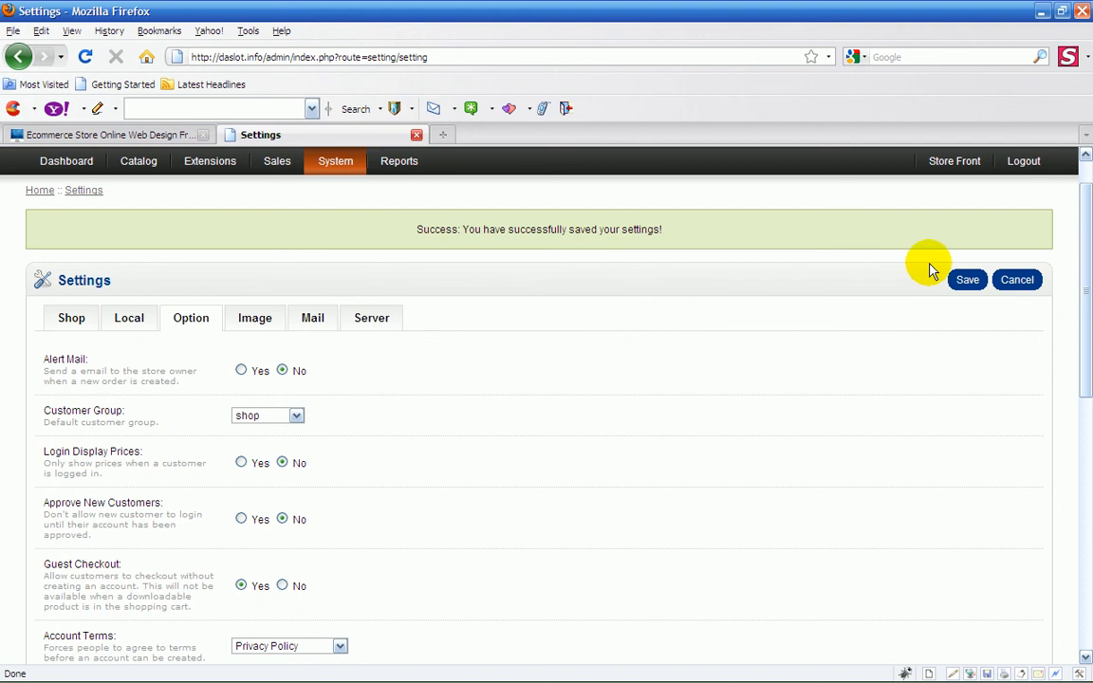
pyautogui.click(963, 281)
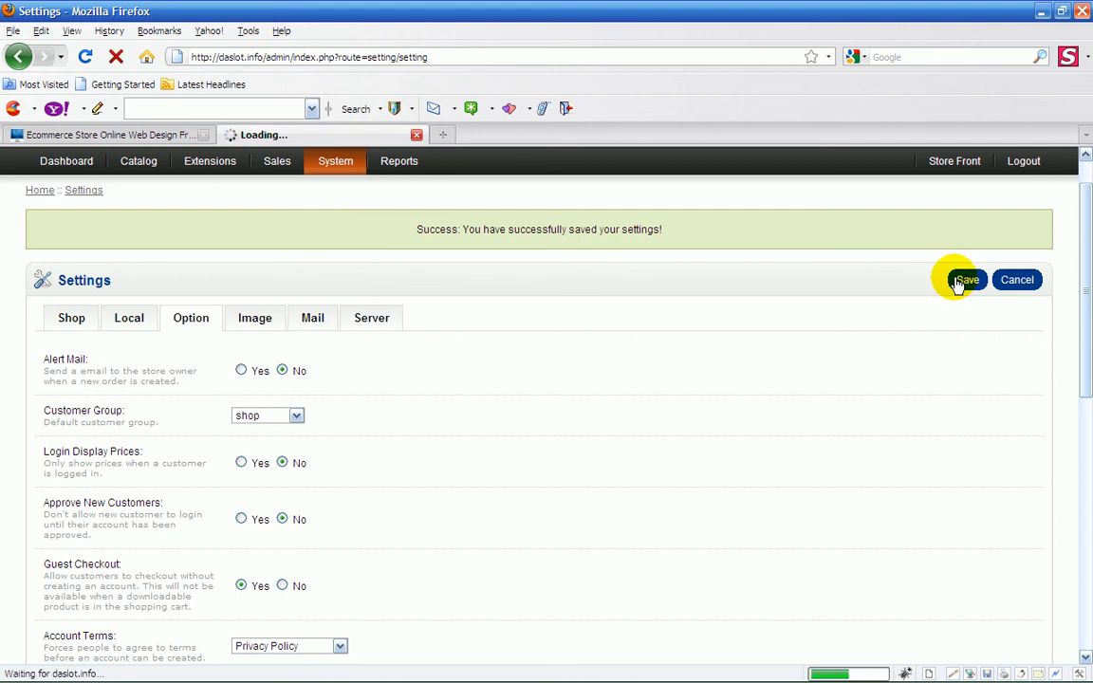